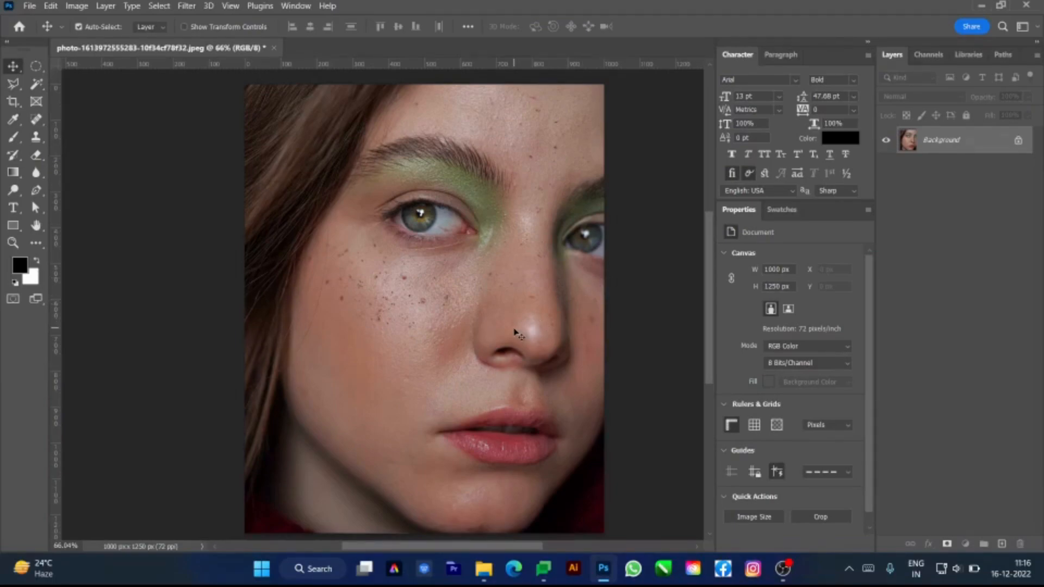
Step: Examine the skin texture, freckles and spots on the portrait's face at closer magnification
scroll(515, 331, up, 2)
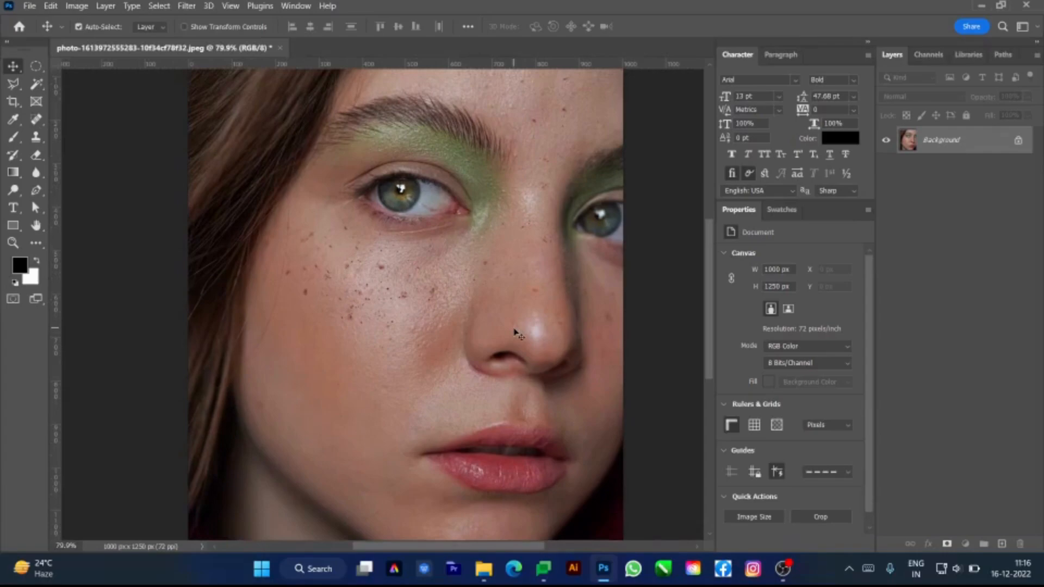
key(Tab)
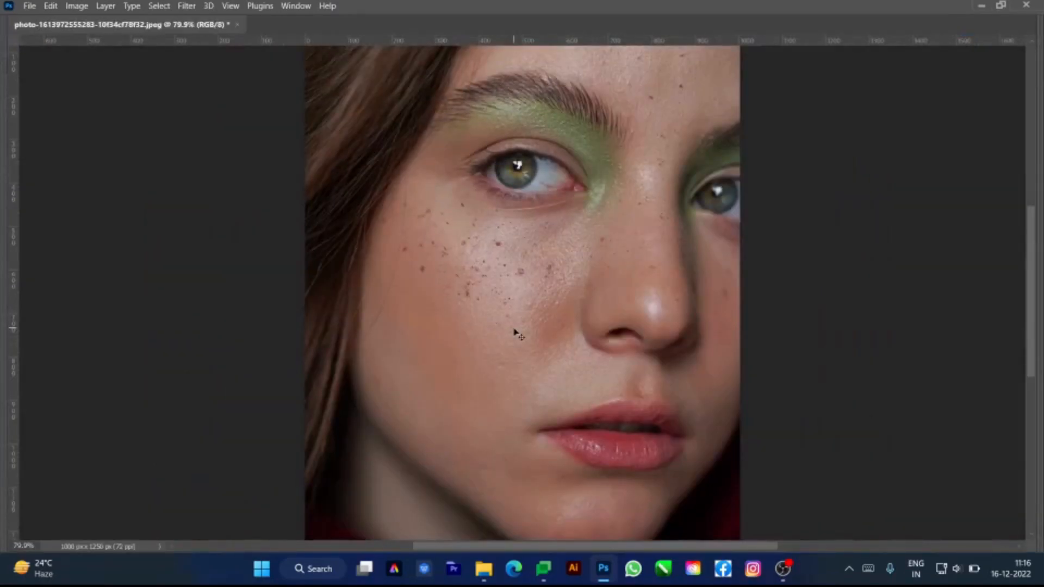
scroll(515, 333, up, 2)
mouse_move(528, 372)
mouse_down()
mouse_move(529, 422)
mouse_move(503, 499)
mouse_move(521, 500)
mouse_move(536, 482)
mouse_move(533, 385)
mouse_up()
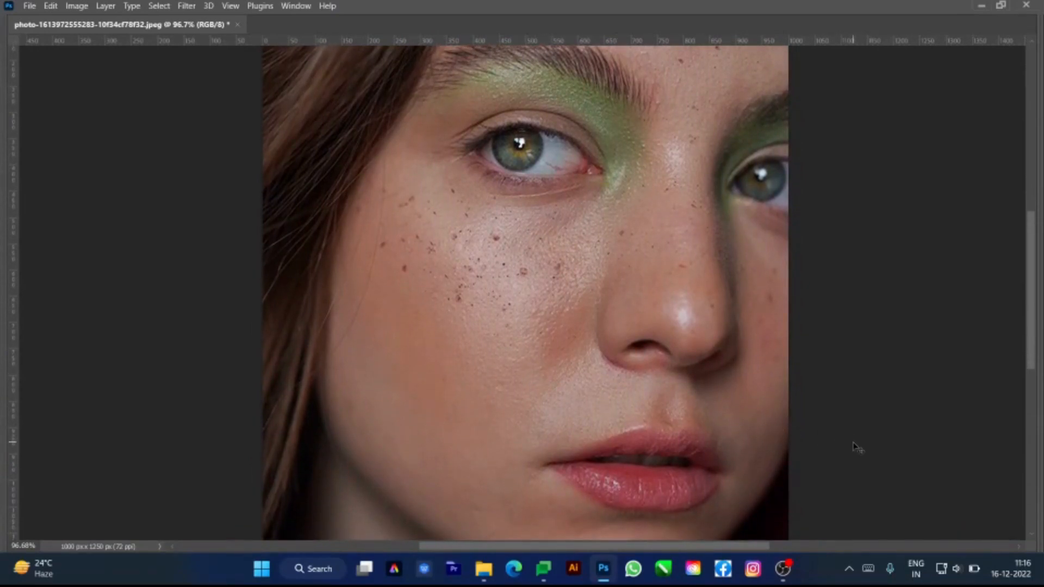
drag(853, 442, 841, 526)
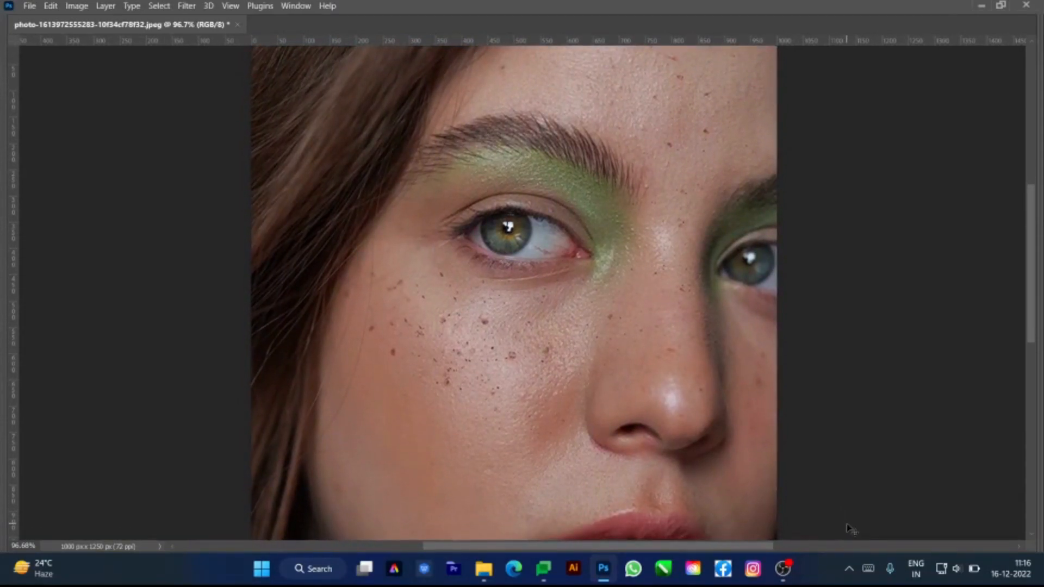
key(Tab)
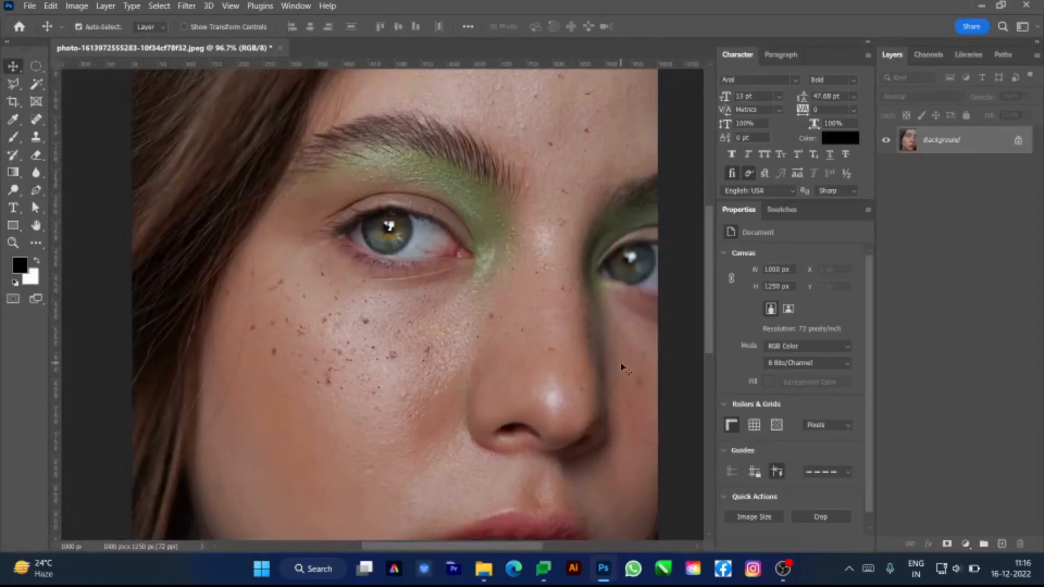
scroll(623, 368, down, 1)
drag(625, 426, 620, 408)
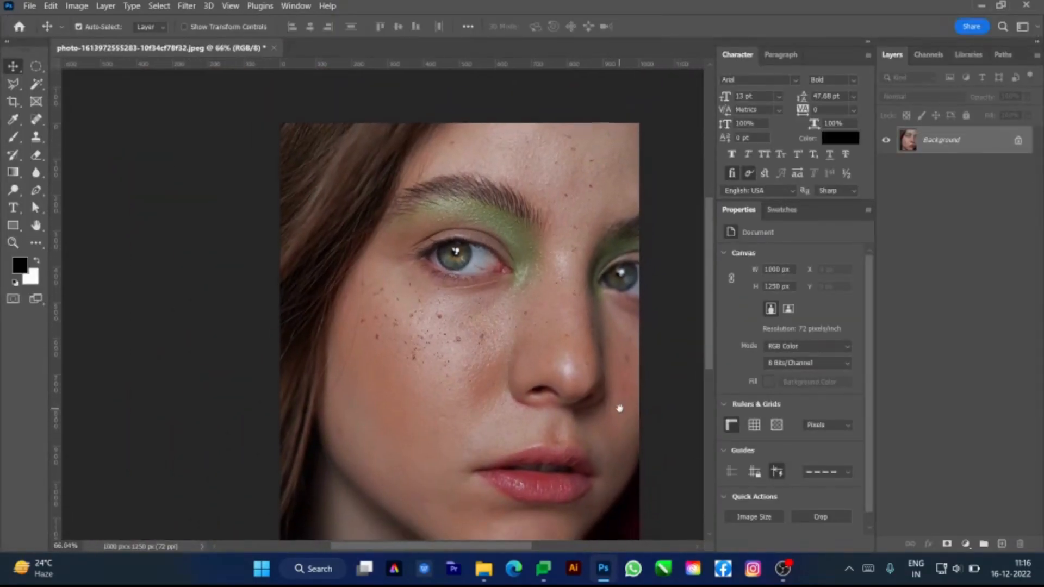
scroll(643, 403, up, 1)
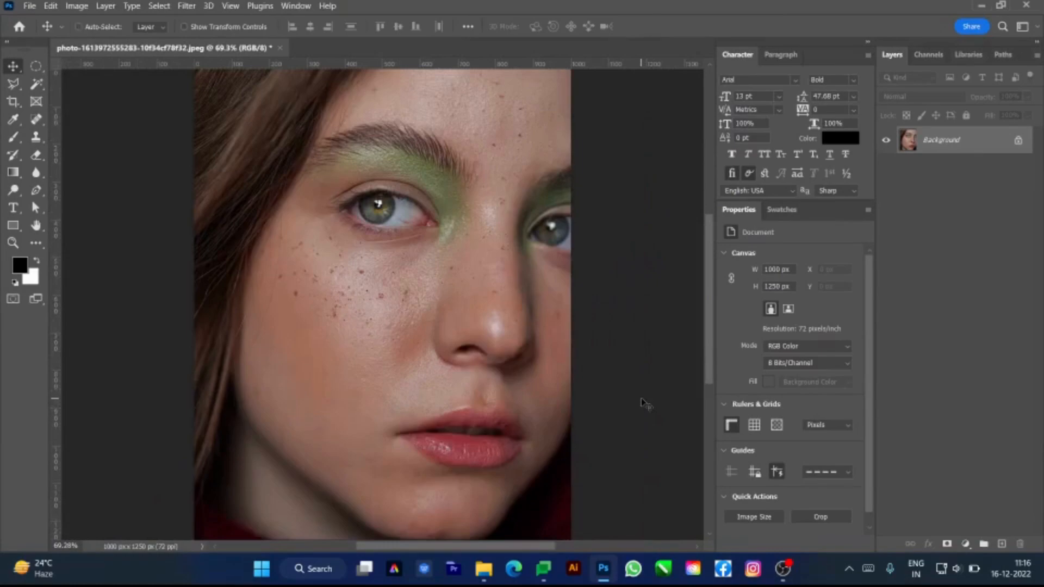
Step: Duplicate the background layer and make a duplicate of the Blue channel
key(ctrl+j)
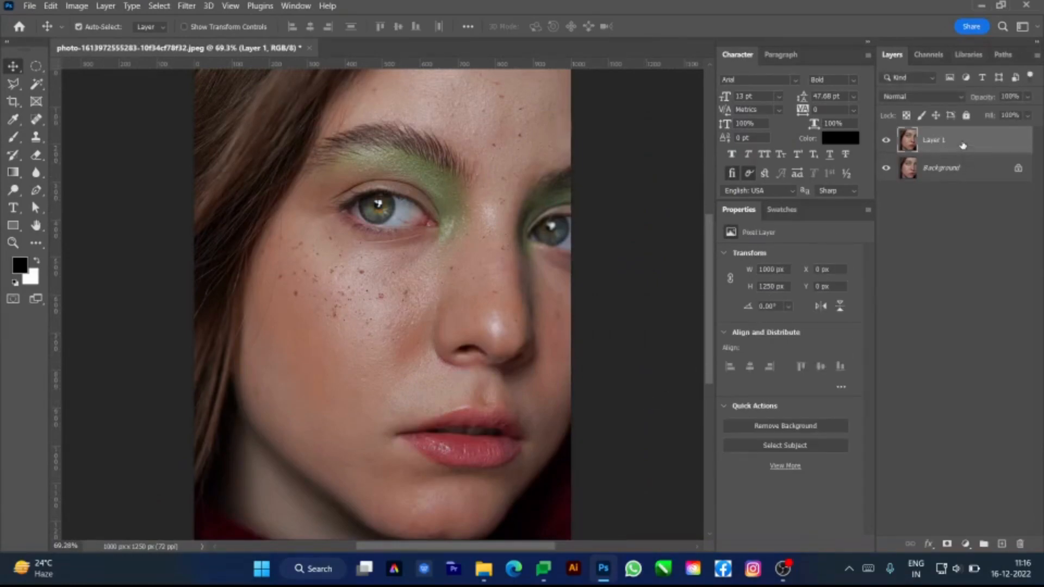
click(929, 56)
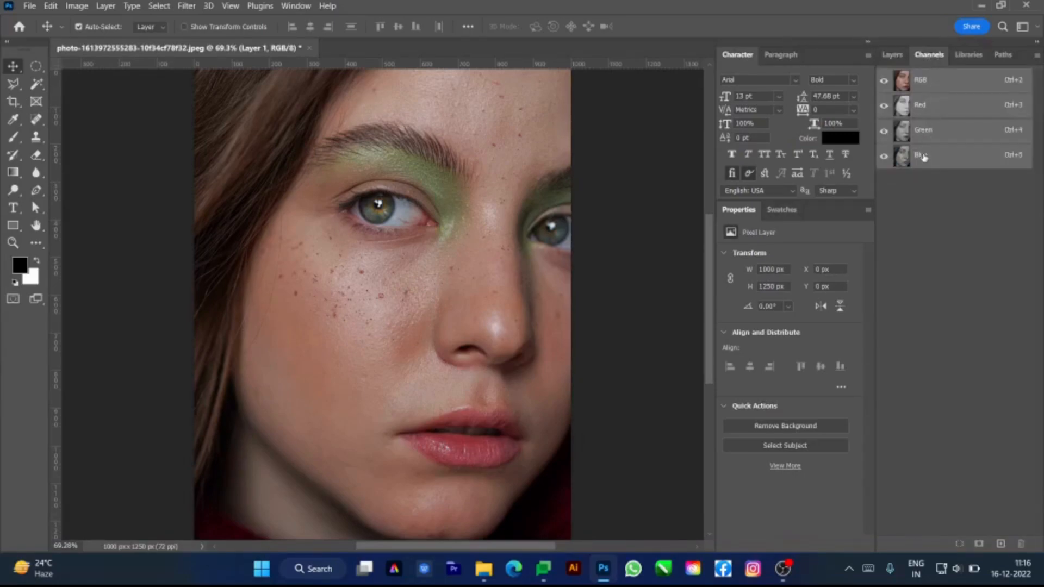
click(944, 157)
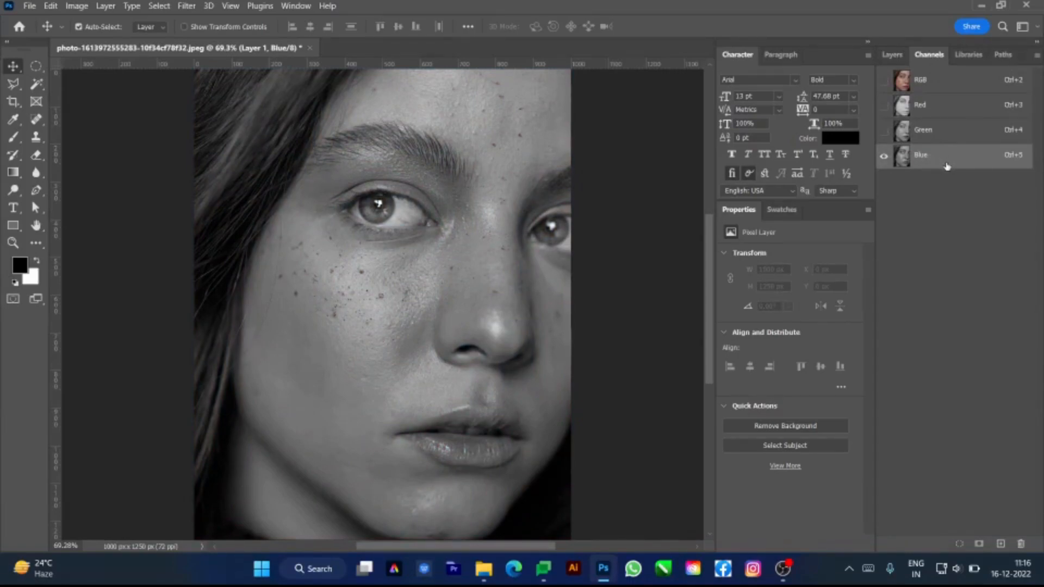
right_click(946, 167)
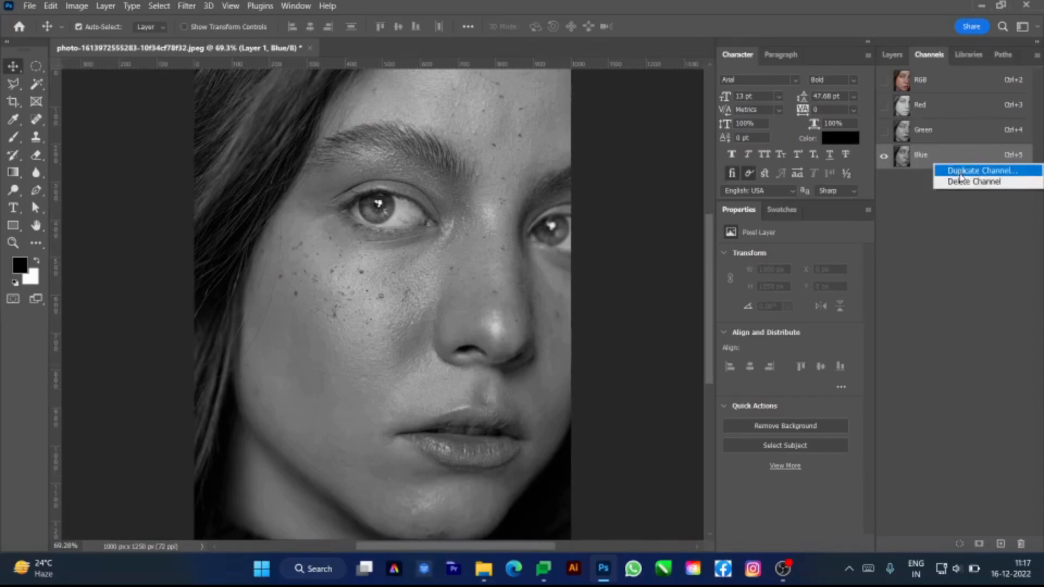
click(960, 171)
click(637, 154)
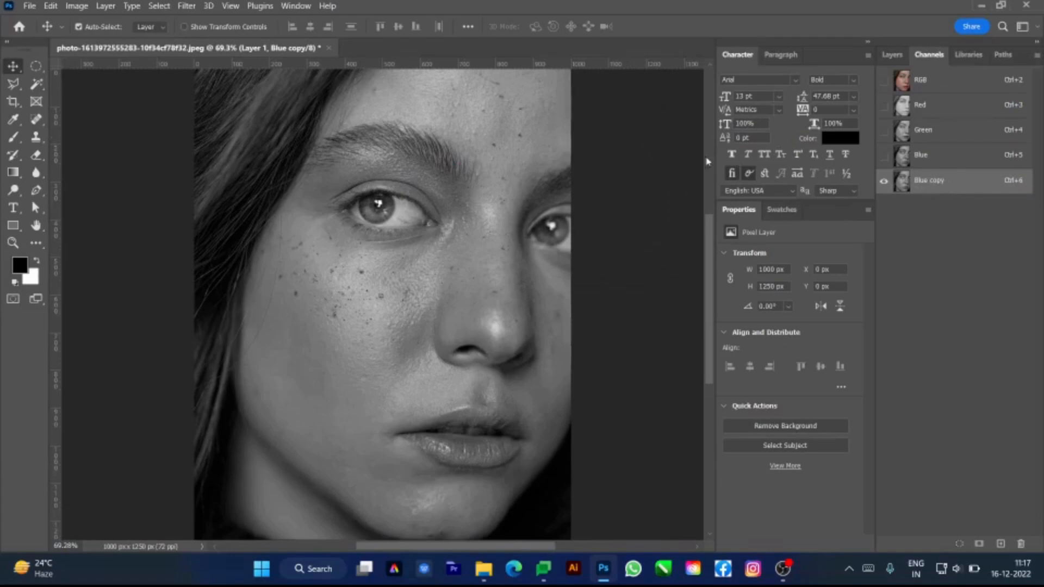
Step: Apply a High Pass filter with a 26.3-pixel radius to the Blue channel copy
click(186, 6)
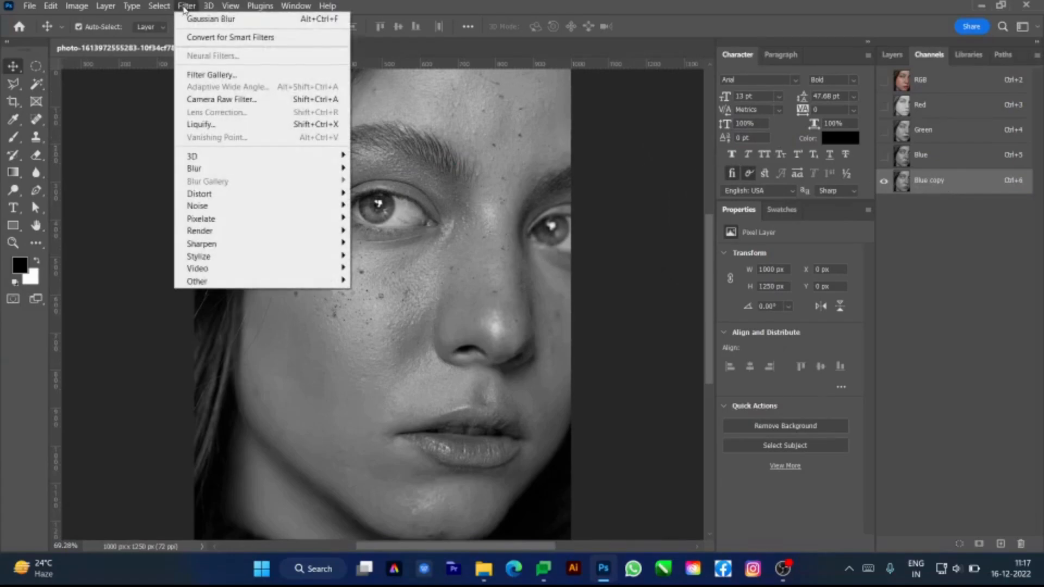
mouse_move(241, 287)
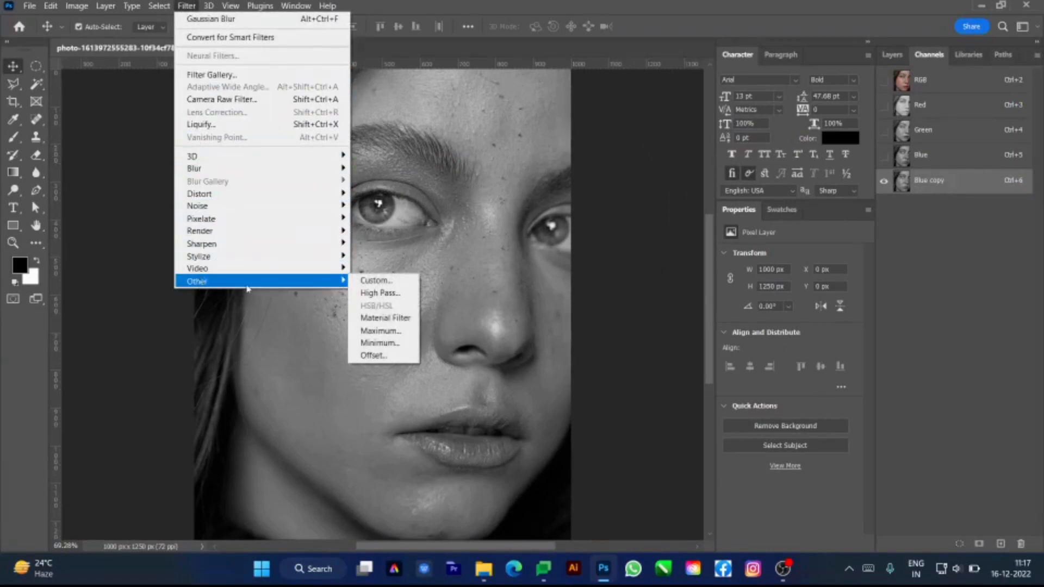
click(379, 293)
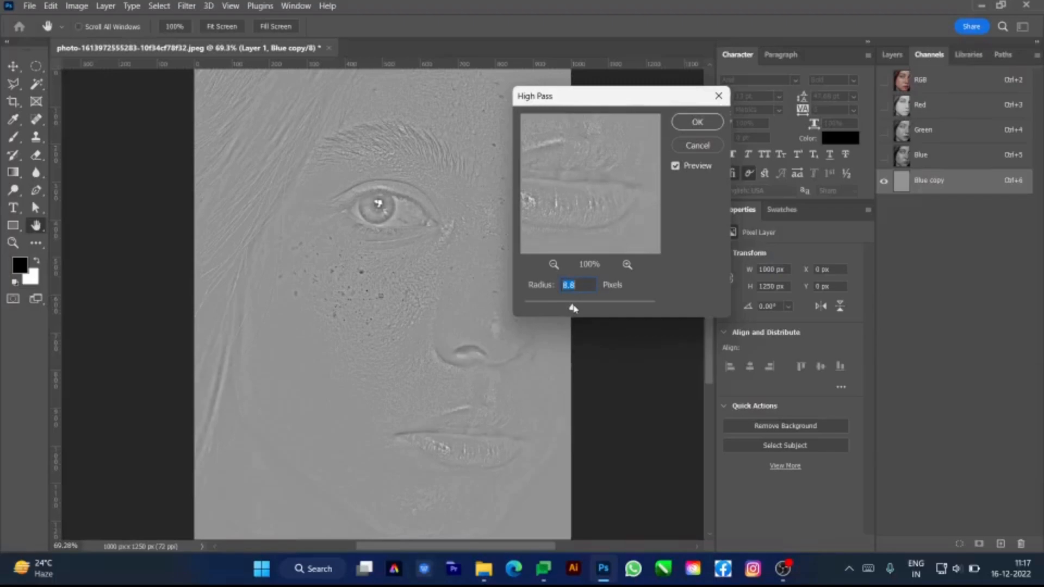
drag(577, 311, 579, 311)
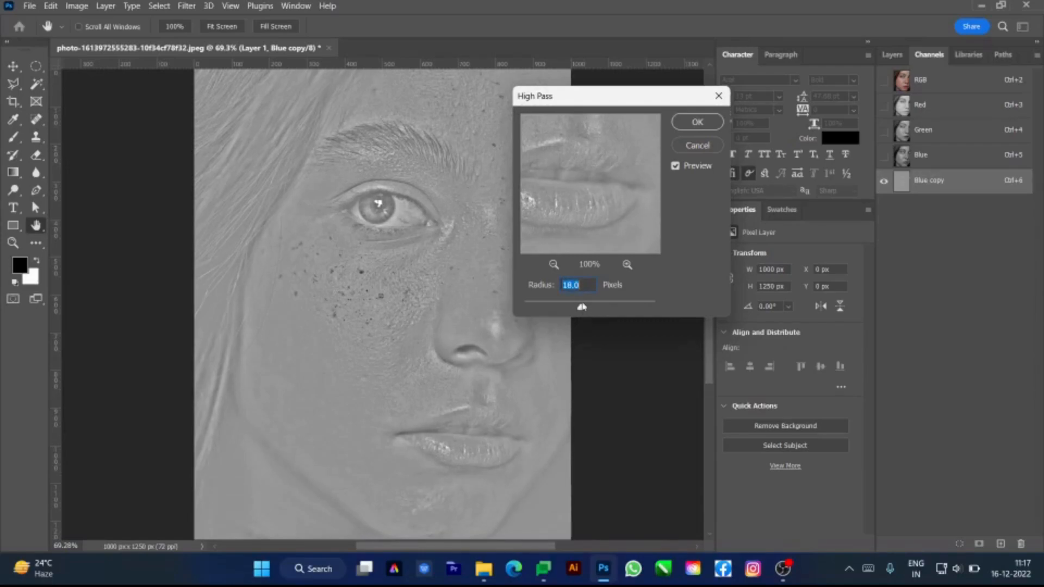
drag(585, 307, 586, 306)
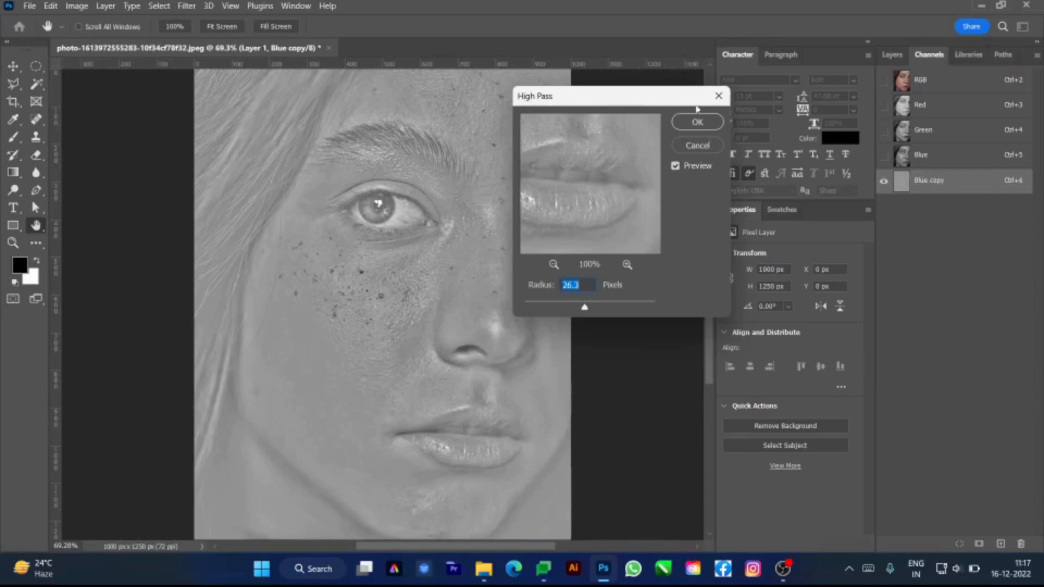
drag(674, 100, 738, 99)
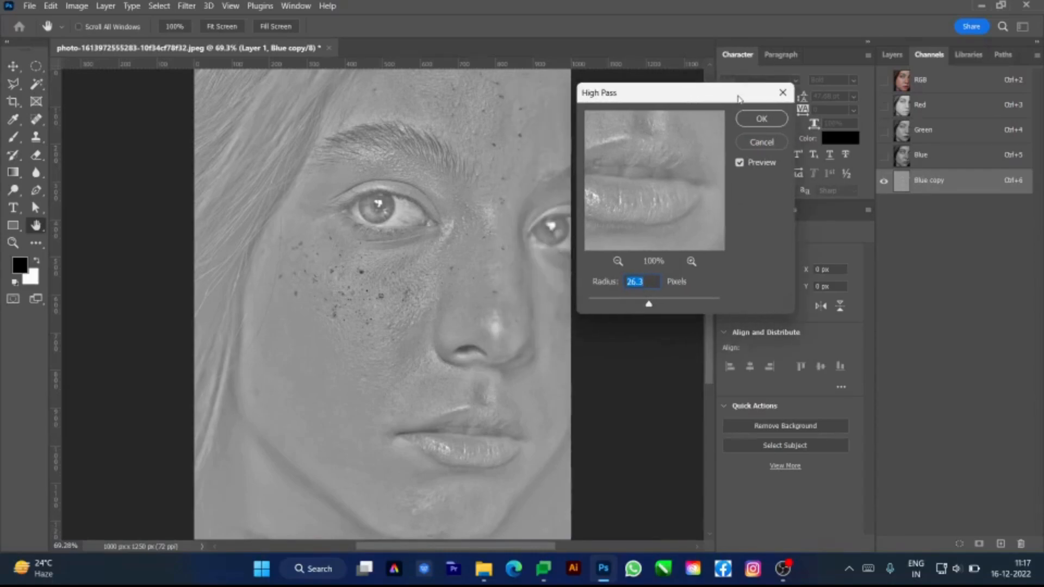
click(763, 120)
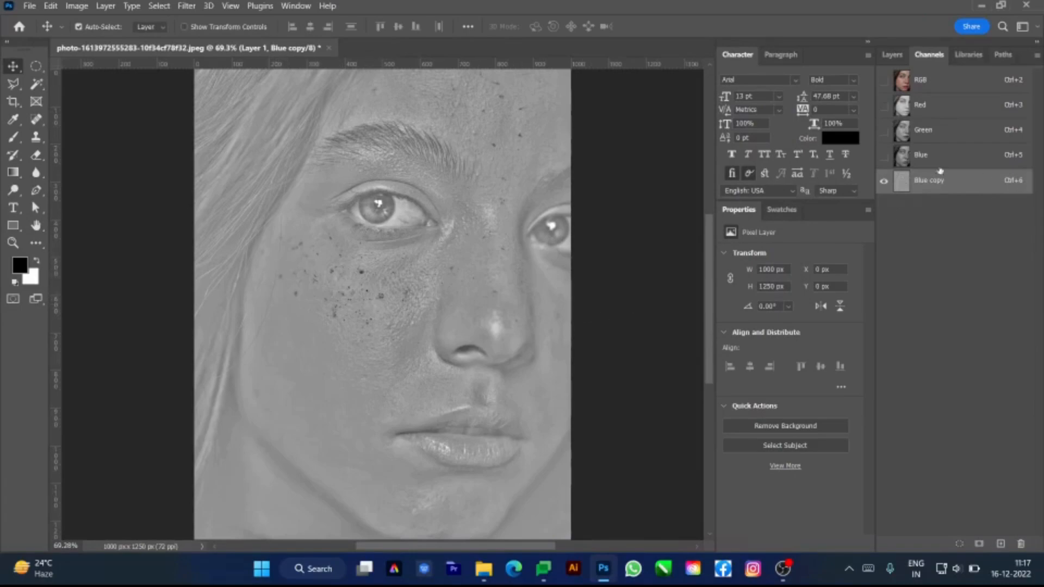
Step: Run Calculations on the Blue channel copy with Hard Light blending at 100% opacity, outputting a new channel
click(71, 6)
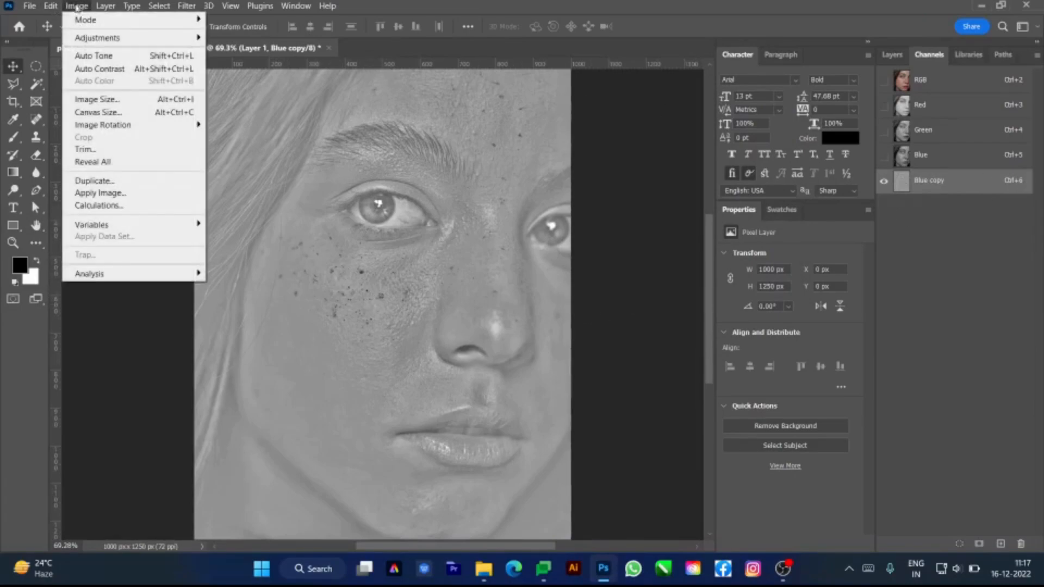
click(134, 210)
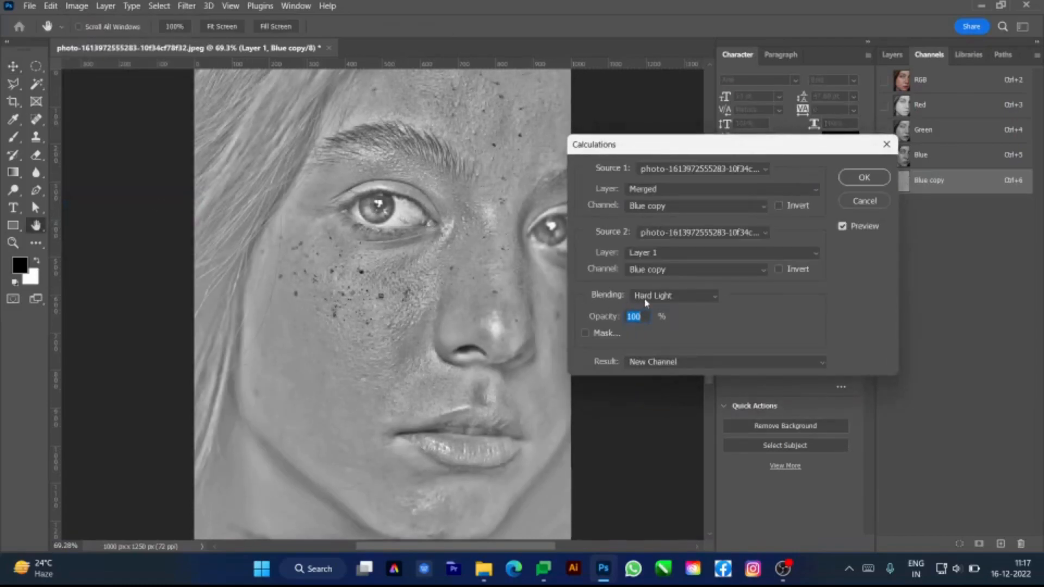
click(645, 300)
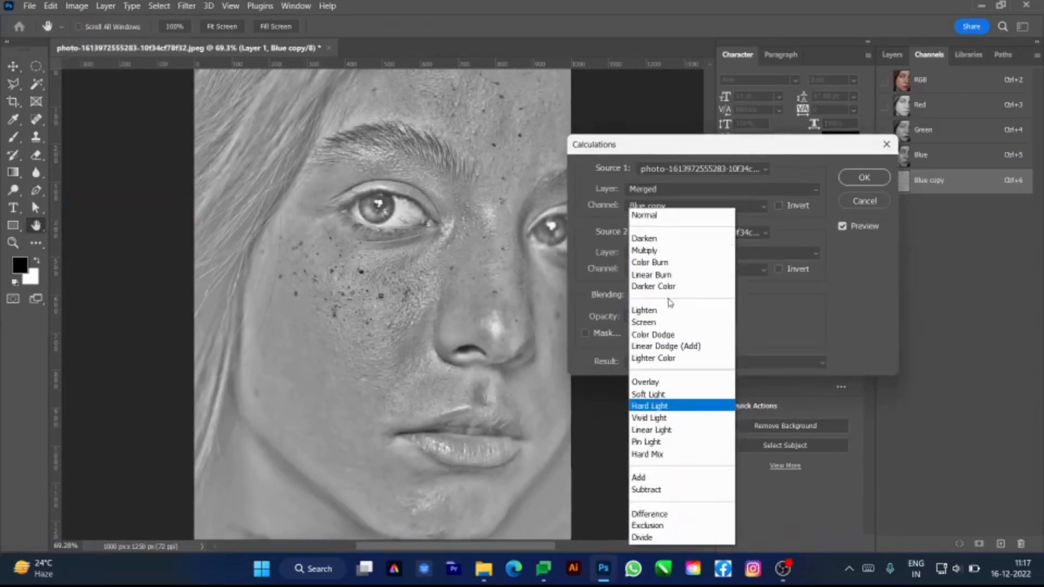
click(653, 408)
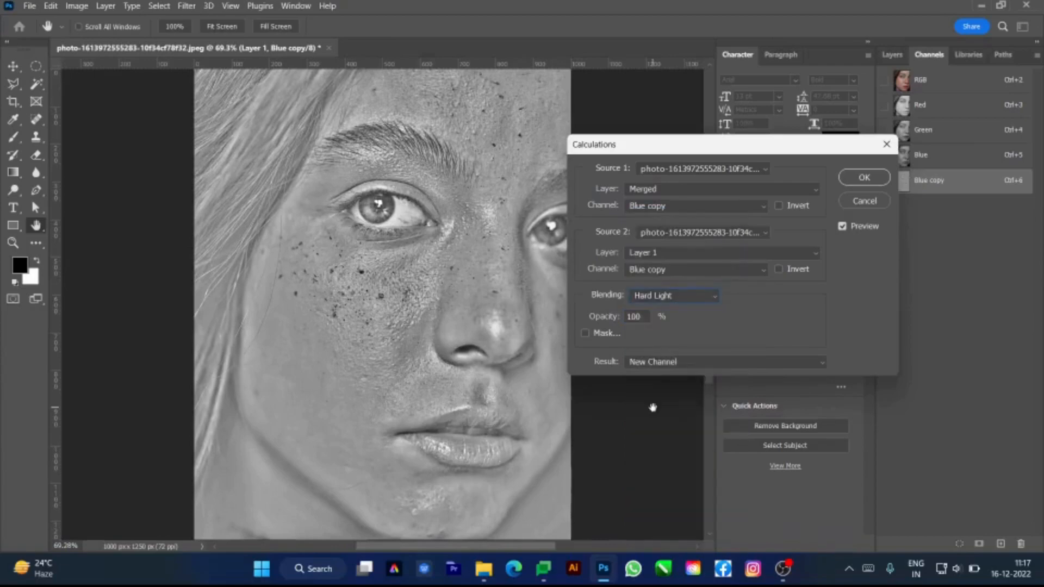
click(865, 178)
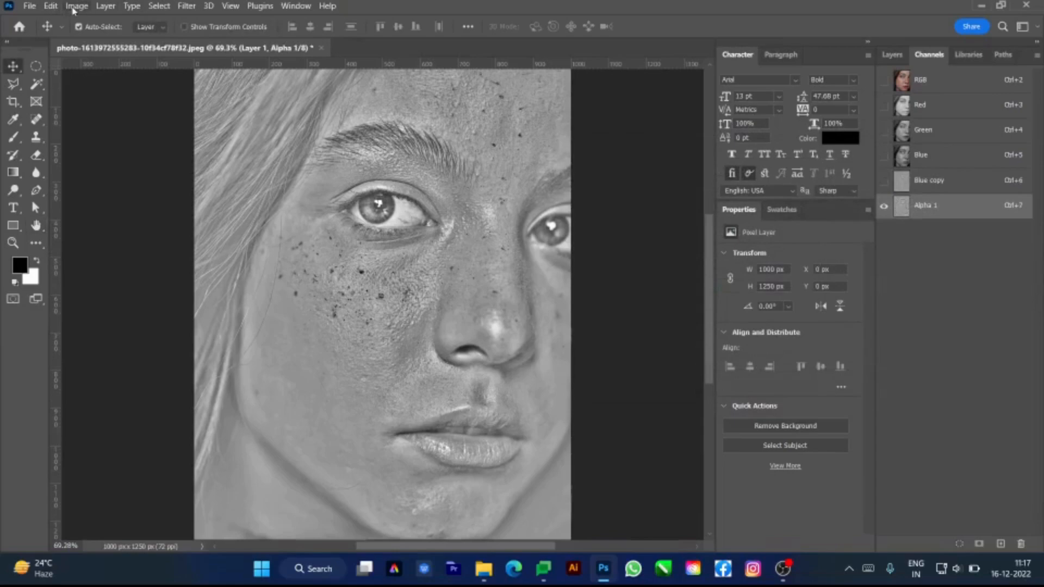
Step: Repeat the Hard Light calculation twice more, each time using the newest alpha channel as the source
click(75, 6)
click(90, 205)
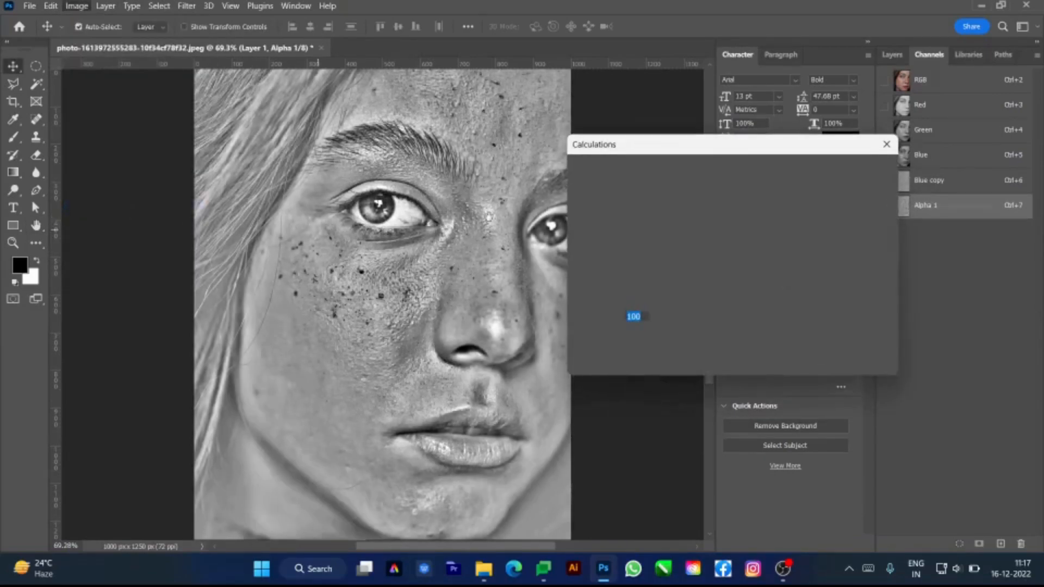
click(864, 178)
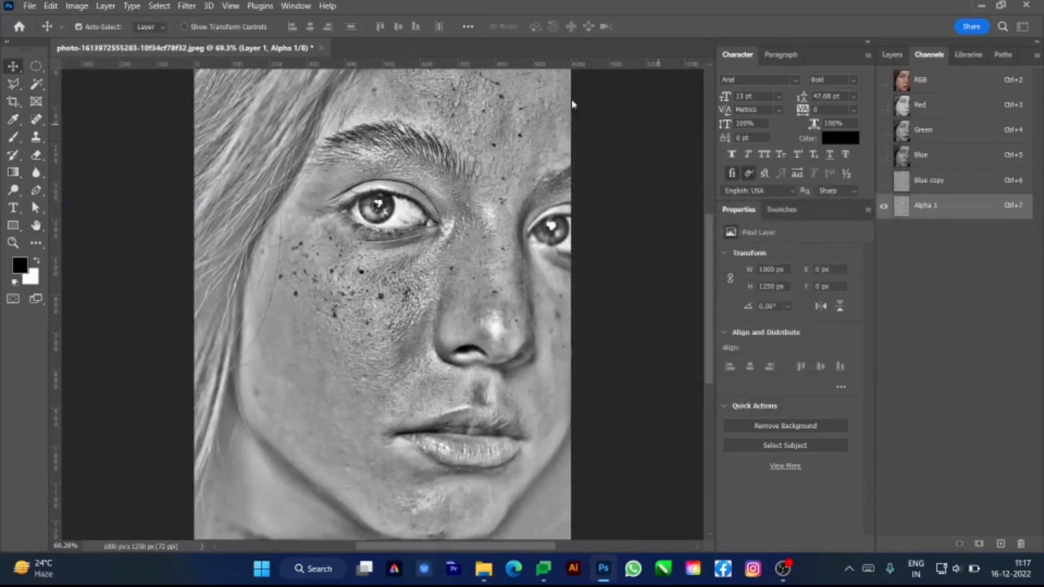
click(74, 6)
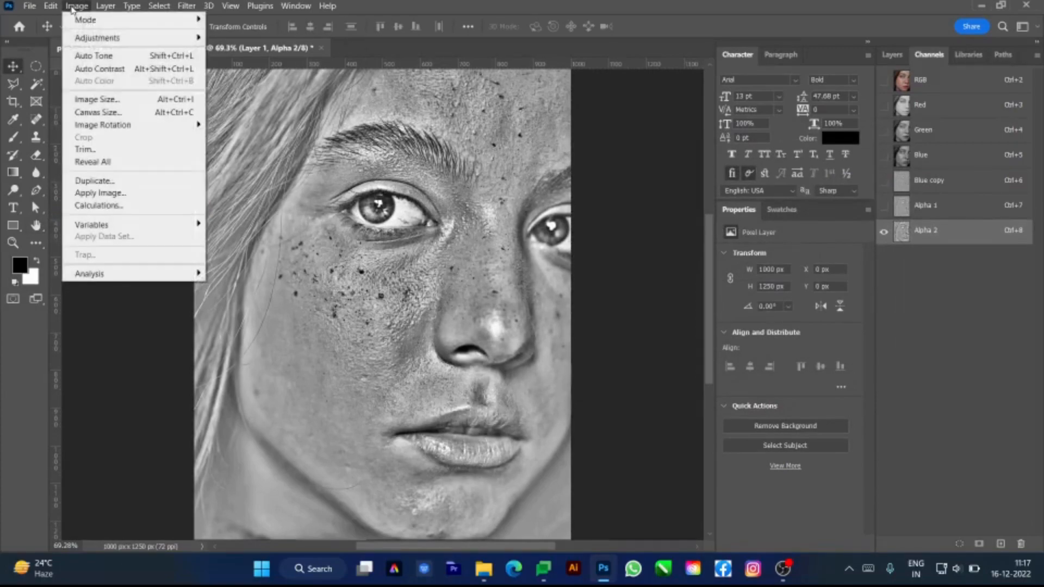
click(90, 205)
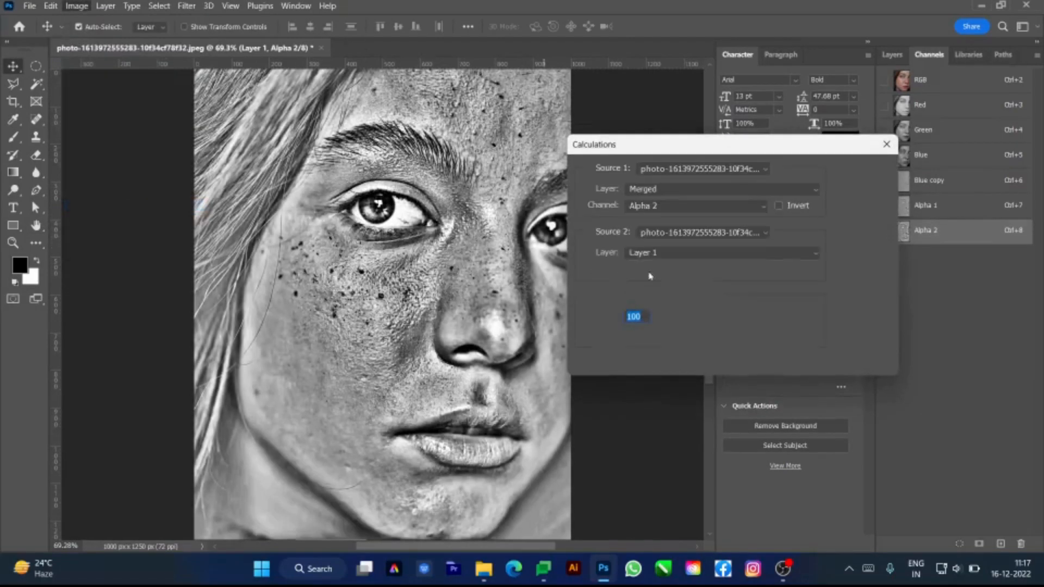
click(865, 178)
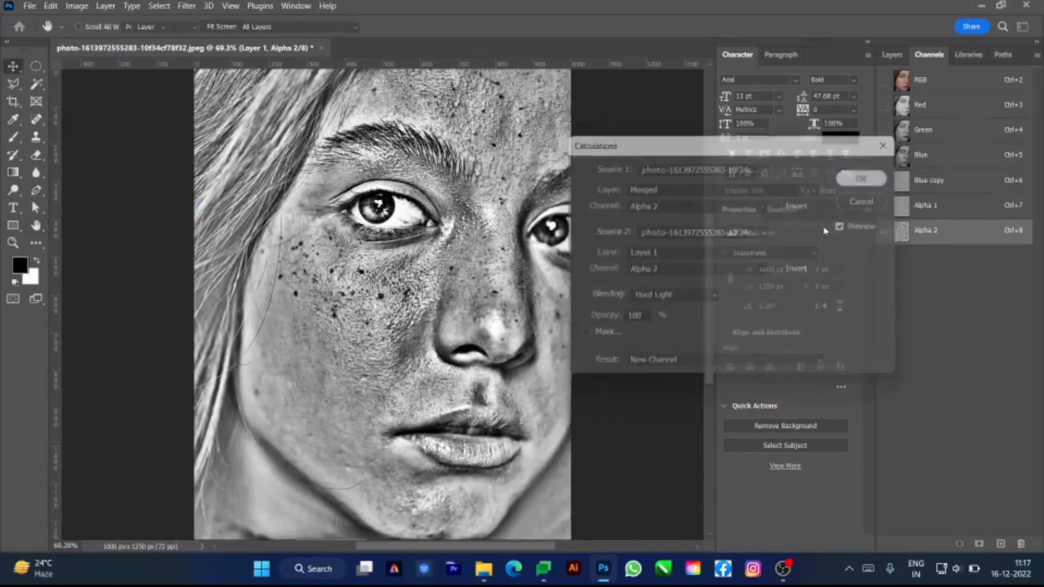
Step: Paint the hair, neck and background around the face white in the Alpha 3 channel, using a soft brush at 100% opacity and flow
scroll(382, 310, down, 2)
scroll(382, 323, up, 3)
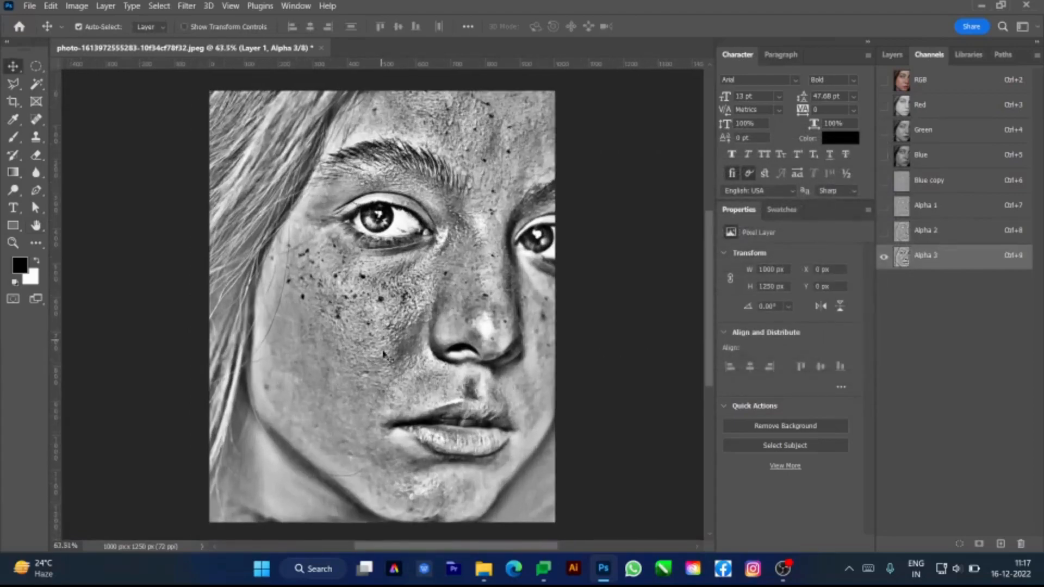
drag(375, 371, 404, 377)
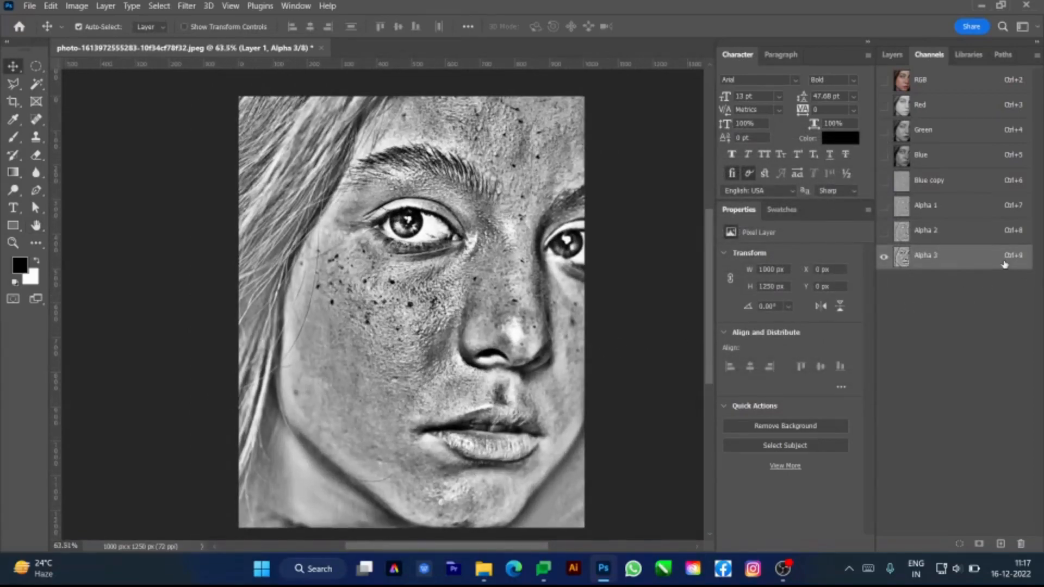
click(14, 138)
right_click(13, 139)
click(75, 140)
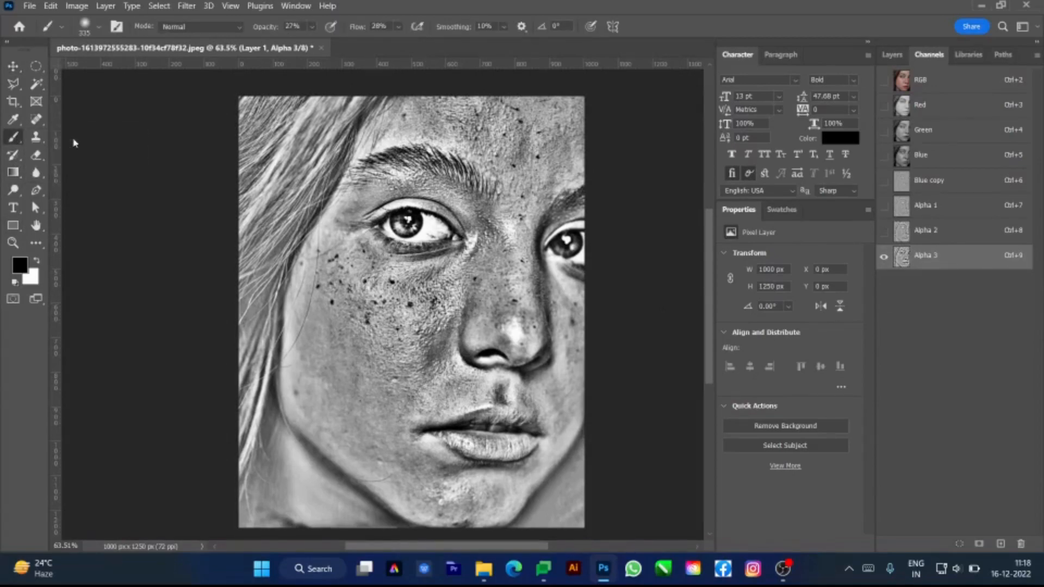
click(39, 264)
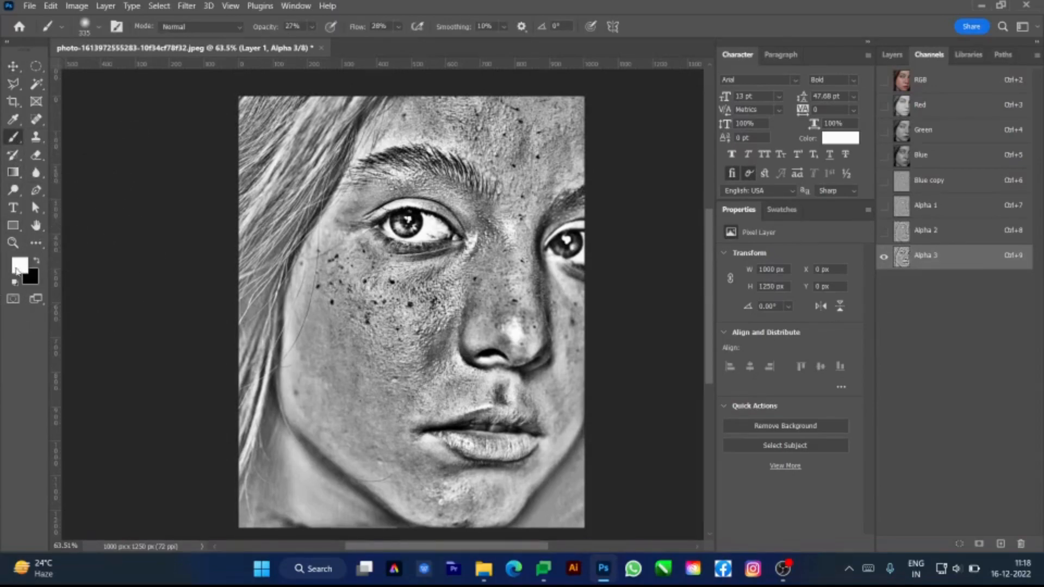
drag(302, 218, 280, 222)
drag(279, 223, 286, 254)
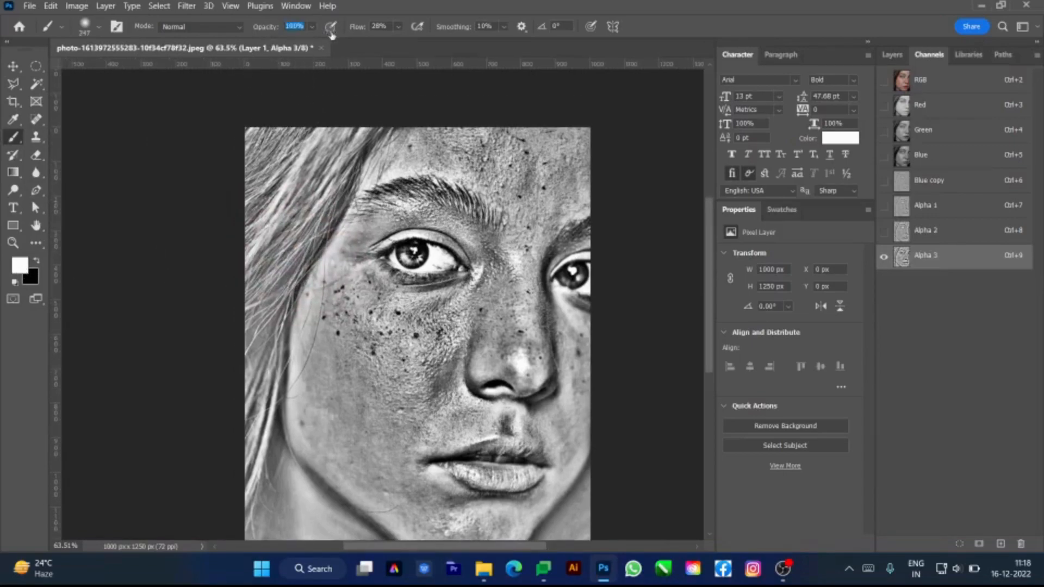
mouse_move(271, 220)
mouse_down()
mouse_move(276, 267)
mouse_move(320, 107)
mouse_move(261, 198)
mouse_move(273, 116)
mouse_move(296, 145)
mouse_move(321, 144)
mouse_move(234, 275)
mouse_move(291, 215)
mouse_move(308, 168)
mouse_move(354, 105)
mouse_move(229, 282)
mouse_move(310, 182)
mouse_move(266, 256)
mouse_move(209, 401)
mouse_move(250, 345)
mouse_move(301, 218)
mouse_up()
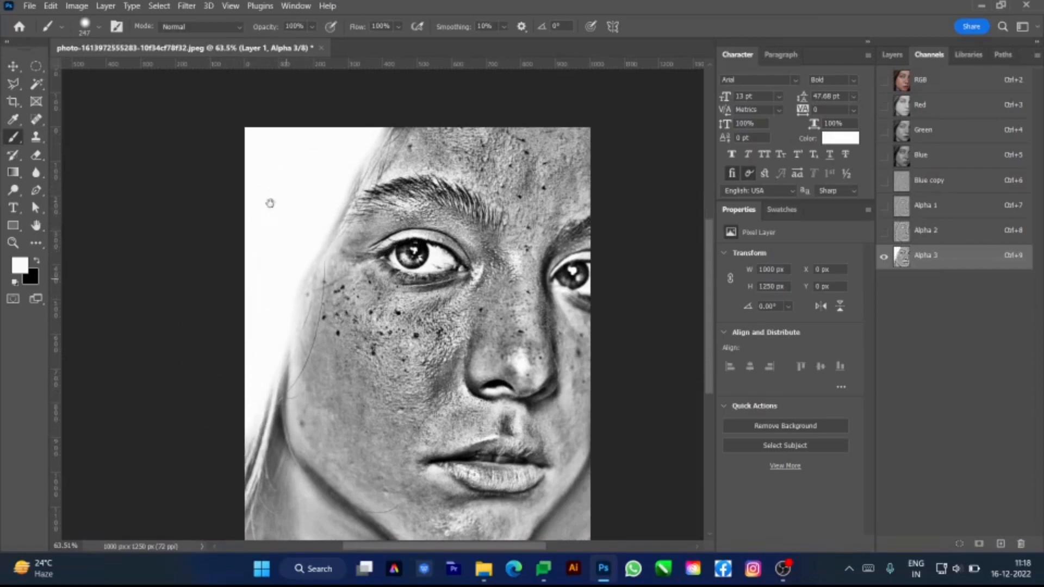
scroll(270, 245, down, 3)
mouse_move(230, 269)
mouse_down()
mouse_move(251, 440)
mouse_move(248, 222)
mouse_move(240, 340)
mouse_move(346, 471)
mouse_move(251, 319)
mouse_move(397, 458)
mouse_move(269, 344)
mouse_move(228, 289)
mouse_move(280, 378)
mouse_move(388, 457)
mouse_move(512, 479)
mouse_move(603, 474)
mouse_move(558, 470)
mouse_move(635, 373)
mouse_move(563, 456)
mouse_move(617, 374)
mouse_move(572, 421)
mouse_move(625, 368)
mouse_move(455, 473)
mouse_up()
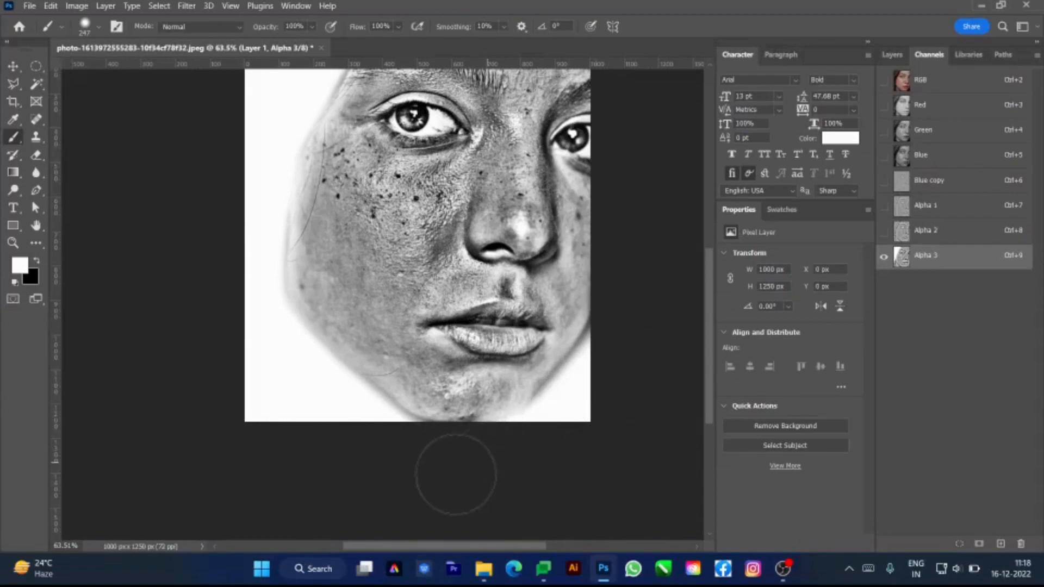
Step: Zoom in and mask out the lips in Alpha 3 by painting them solid white with a smaller brush
scroll(520, 424, up, 3)
alt+right_click(521, 400)
alt+right_click(465, 318)
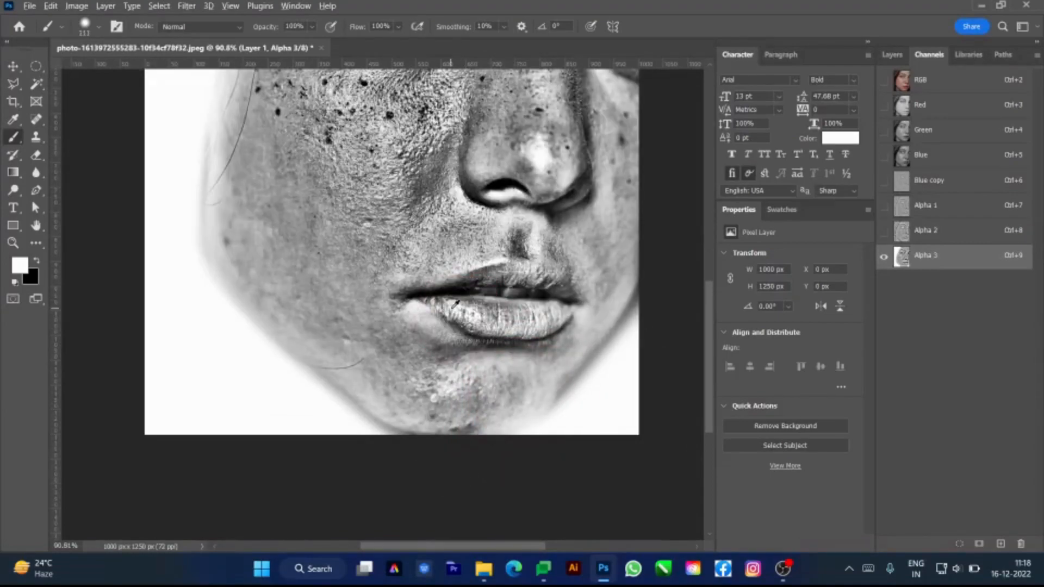
mouse_move(512, 275)
mouse_down()
mouse_move(470, 294)
mouse_move(554, 288)
mouse_move(571, 305)
mouse_move(491, 314)
mouse_move(478, 299)
mouse_move(549, 316)
mouse_up()
scroll(432, 306, up, 4)
alt+right_click(434, 301)
mouse_move(462, 282)
mouse_down()
mouse_move(391, 293)
mouse_move(527, 255)
mouse_move(475, 274)
mouse_move(551, 256)
mouse_move(609, 274)
mouse_move(558, 252)
mouse_move(528, 254)
mouse_move(574, 253)
mouse_move(641, 300)
mouse_up()
mouse_move(590, 342)
mouse_down()
mouse_move(623, 325)
mouse_move(580, 352)
mouse_move(476, 349)
mouse_move(391, 302)
mouse_move(469, 334)
mouse_move(444, 302)
mouse_move(379, 296)
mouse_move(442, 318)
mouse_move(464, 339)
mouse_move(554, 354)
mouse_move(471, 347)
mouse_move(560, 352)
mouse_up()
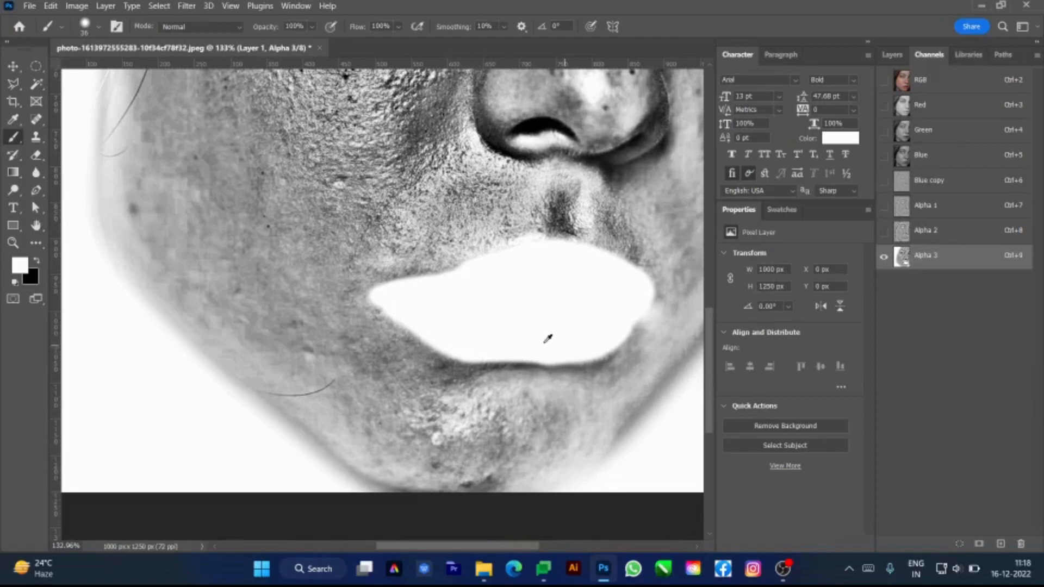
Step: Resize the brush and paint the nose tip and nostrils white in the Alpha 3 channel
scroll(554, 341, down, 2)
drag(485, 340, 402, 468)
scroll(450, 321, up, 2)
alt+right_click(452, 303)
drag(452, 299, 440, 361)
alt+right_click(430, 355)
alt+right_click(424, 301)
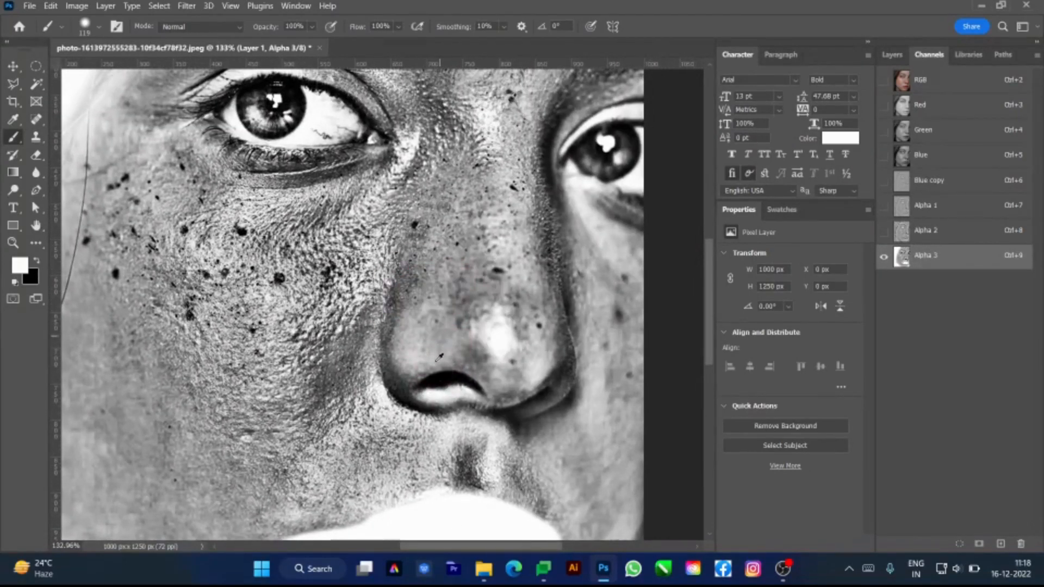
mouse_move(443, 305)
mouse_down()
mouse_move(451, 366)
mouse_move(440, 367)
mouse_move(530, 369)
mouse_move(534, 334)
mouse_move(516, 295)
mouse_move(528, 390)
mouse_move(536, 381)
mouse_move(433, 381)
mouse_move(420, 371)
mouse_move(419, 351)
mouse_move(408, 374)
mouse_move(419, 317)
mouse_move(409, 368)
mouse_move(435, 397)
mouse_move(538, 392)
mouse_move(543, 364)
mouse_move(518, 308)
mouse_up()
mouse_move(455, 325)
mouse_down()
mouse_move(483, 393)
mouse_move(459, 392)
mouse_move(427, 415)
mouse_up()
mouse_move(427, 416)
mouse_down()
mouse_move(494, 417)
mouse_move(498, 436)
mouse_up()
Step: Paint both eyes, including the eyelids and lashes, solid white in the Alpha 3 channel
scroll(403, 278, up, 2)
mouse_move(376, 265)
mouse_down()
mouse_move(385, 272)
mouse_move(348, 266)
mouse_move(426, 242)
mouse_move(397, 220)
mouse_move(303, 252)
mouse_move(431, 221)
mouse_move(525, 252)
mouse_move(431, 285)
mouse_move(292, 275)
mouse_move(483, 282)
mouse_move(329, 299)
mouse_move(480, 310)
mouse_move(329, 322)
mouse_move(459, 315)
mouse_move(529, 291)
mouse_move(338, 303)
mouse_move(302, 247)
mouse_move(529, 250)
mouse_move(385, 300)
mouse_move(319, 276)
mouse_up()
scroll(385, 278, up, 3)
drag(258, 301, 204, 234)
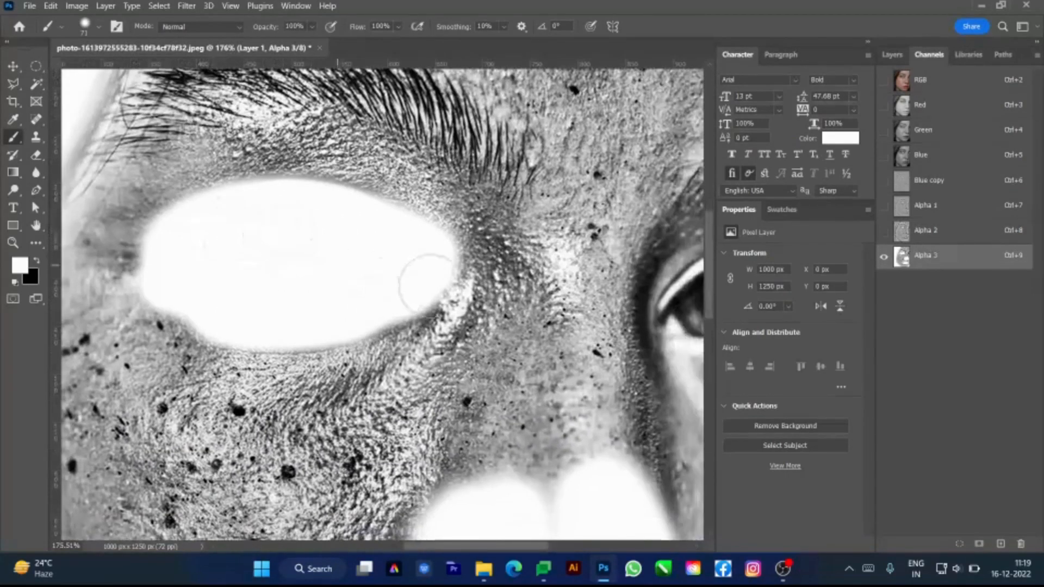
drag(408, 280, 224, 236)
scroll(508, 264, up, 3)
mouse_move(506, 265)
mouse_down()
mouse_move(595, 226)
mouse_move(491, 287)
mouse_move(527, 241)
mouse_move(622, 205)
mouse_move(566, 229)
mouse_move(495, 284)
mouse_move(553, 224)
mouse_move(597, 204)
mouse_move(500, 271)
mouse_move(561, 224)
mouse_move(597, 245)
mouse_move(520, 289)
mouse_move(637, 343)
mouse_move(548, 292)
mouse_move(579, 337)
mouse_move(648, 367)
mouse_move(534, 290)
mouse_move(563, 338)
mouse_move(627, 380)
mouse_move(535, 306)
mouse_move(555, 315)
mouse_up()
scroll(555, 315, down, 5)
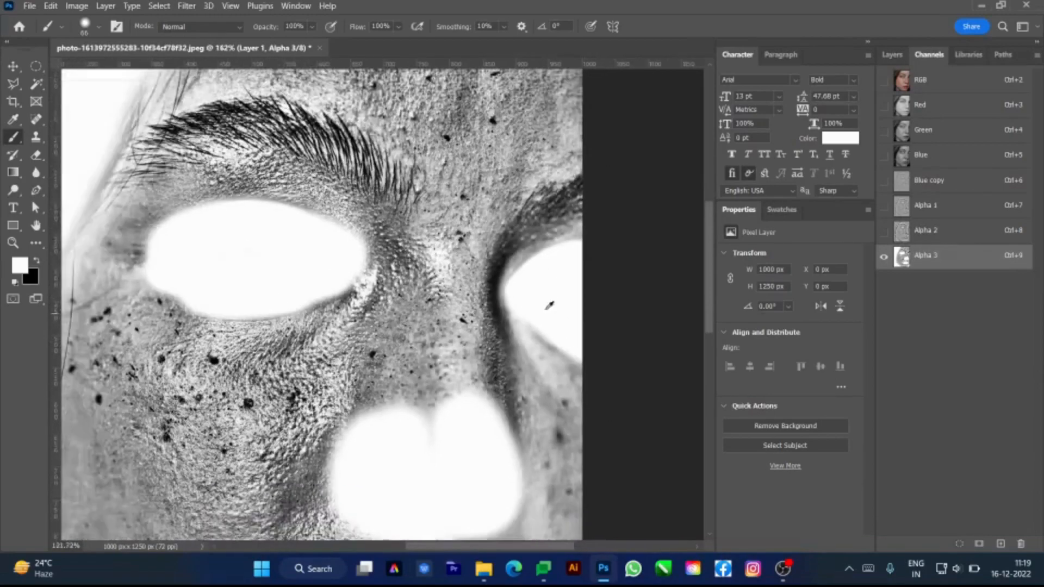
Step: Cover both eyebrows with white in the Alpha 3 channel, using a small brush
scroll(538, 276, up, 3)
mouse_move(492, 288)
mouse_down()
mouse_move(475, 304)
mouse_move(581, 245)
mouse_move(520, 298)
mouse_up()
mouse_move(520, 305)
mouse_down()
mouse_move(472, 321)
mouse_move(544, 234)
mouse_move(477, 317)
mouse_move(584, 298)
mouse_move(515, 329)
mouse_move(563, 299)
mouse_up()
drag(456, 311, 611, 370)
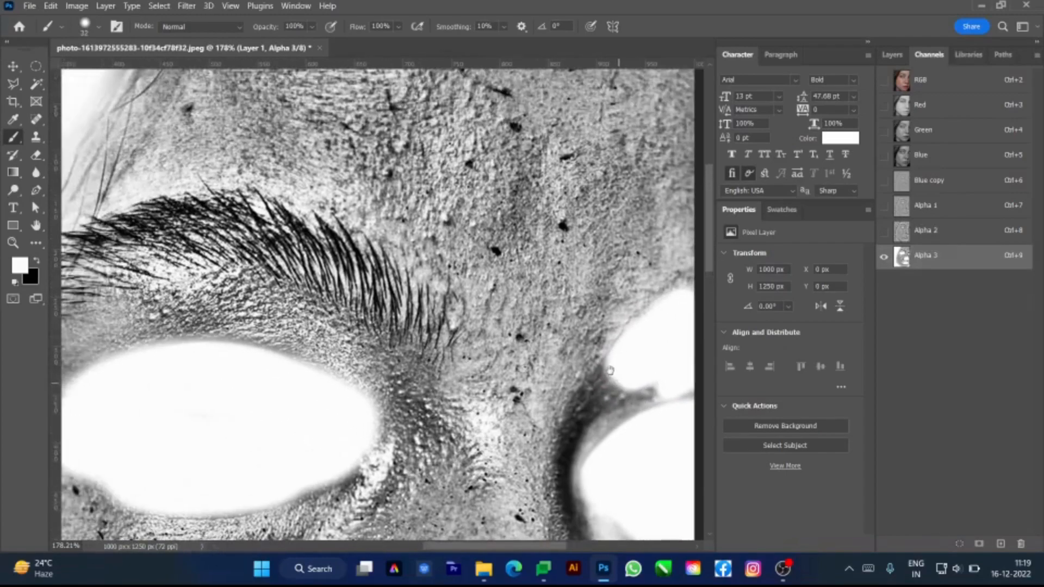
mouse_move(438, 338)
mouse_down()
mouse_move(435, 310)
mouse_move(421, 348)
mouse_move(427, 315)
mouse_move(401, 313)
mouse_move(397, 326)
mouse_move(375, 275)
mouse_move(401, 301)
mouse_move(373, 314)
mouse_move(302, 220)
mouse_move(348, 298)
mouse_move(268, 239)
mouse_move(242, 204)
mouse_move(307, 242)
mouse_move(263, 195)
mouse_up()
mouse_move(251, 283)
mouse_down()
mouse_move(444, 307)
mouse_move(375, 253)
mouse_move(482, 284)
mouse_move(465, 260)
mouse_move(337, 229)
mouse_move(304, 251)
mouse_move(370, 274)
mouse_move(310, 293)
mouse_move(256, 266)
mouse_move(224, 321)
mouse_move(285, 321)
mouse_move(217, 318)
mouse_move(235, 280)
mouse_up()
scroll(235, 272, down, 3)
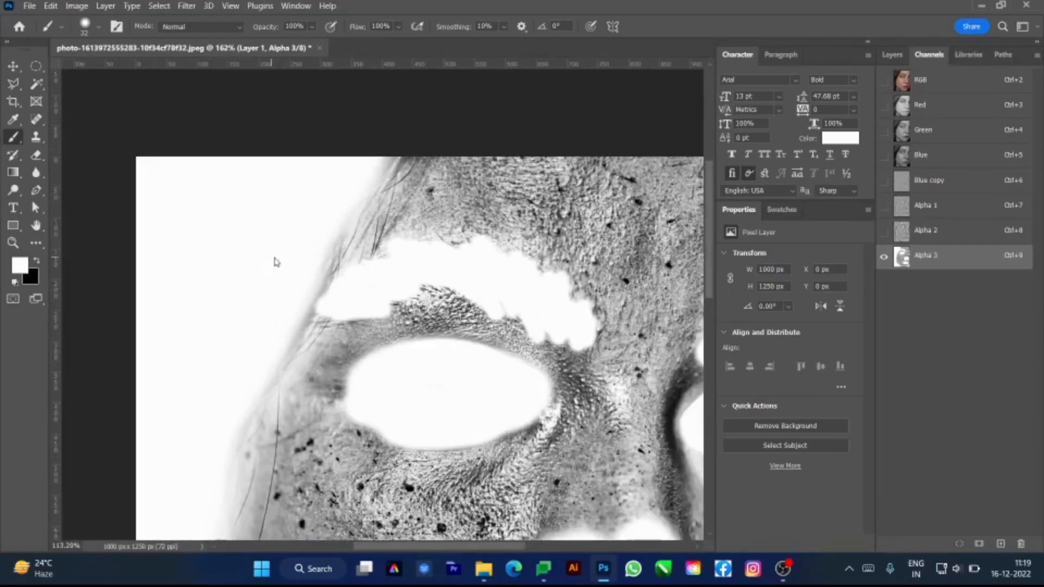
Step: Paint white over the stray hairs along the temple and forehead hairline in Alpha 3, using a larger brush
drag(289, 252, 302, 252)
mouse_move(403, 142)
mouse_down()
mouse_move(352, 191)
mouse_move(239, 366)
mouse_up()
scroll(345, 228, down, 3)
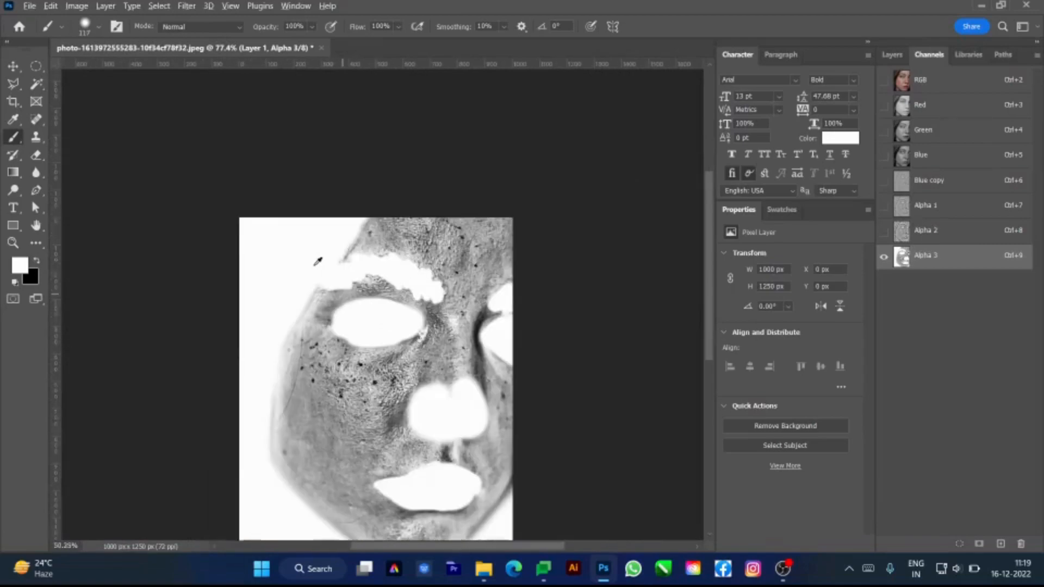
Step: Load the Alpha 3 channel as a selection and invert it to select the darker skin areas
key(v)
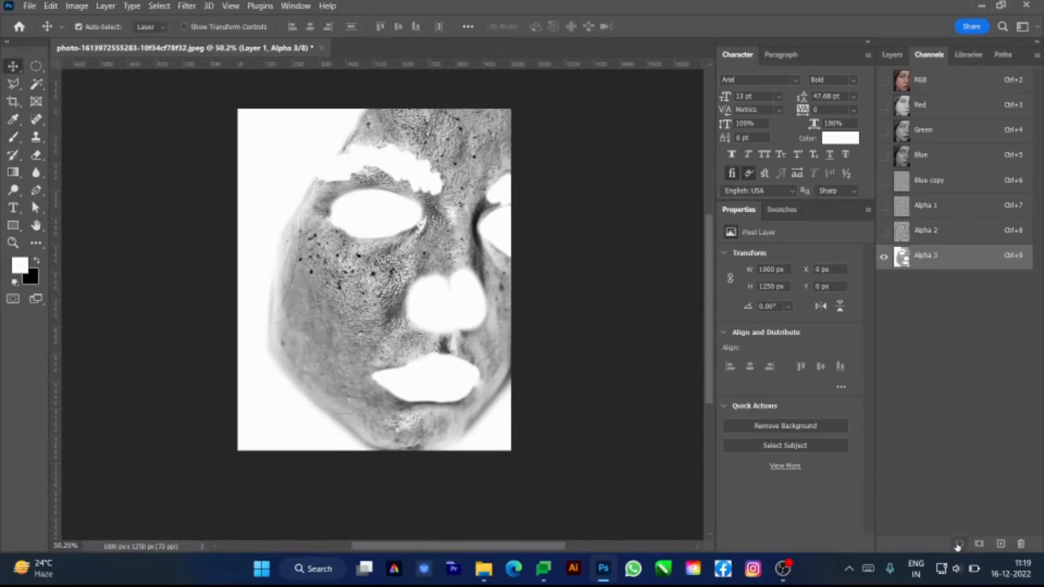
click(958, 544)
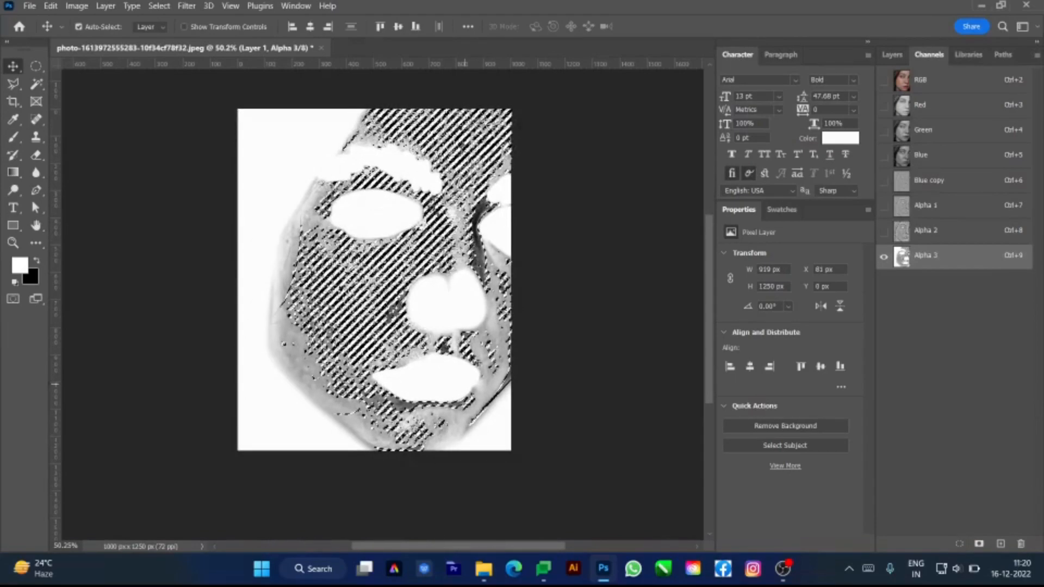
scroll(364, 277, up, 2)
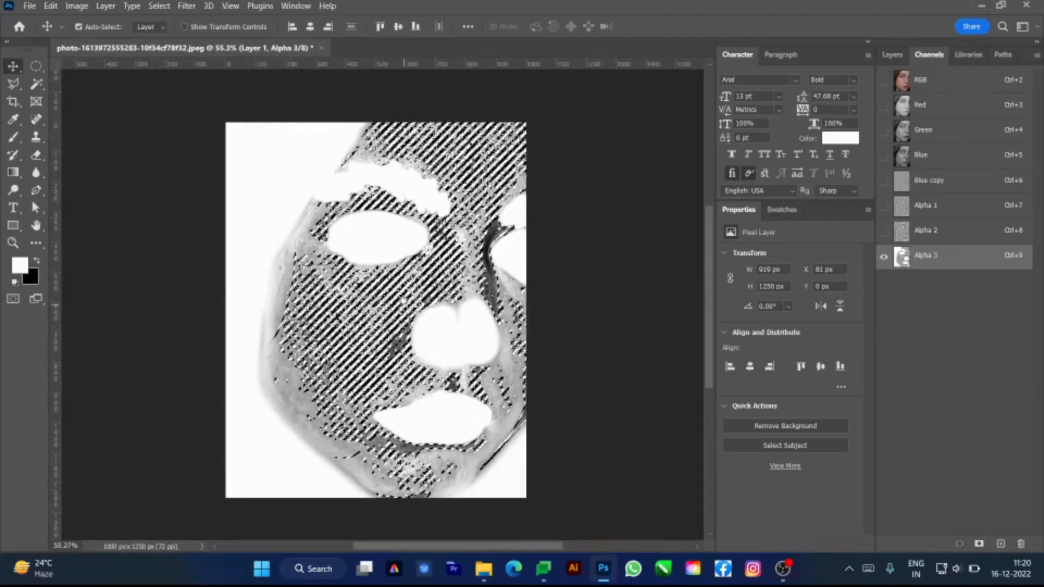
scroll(381, 298, up, 1)
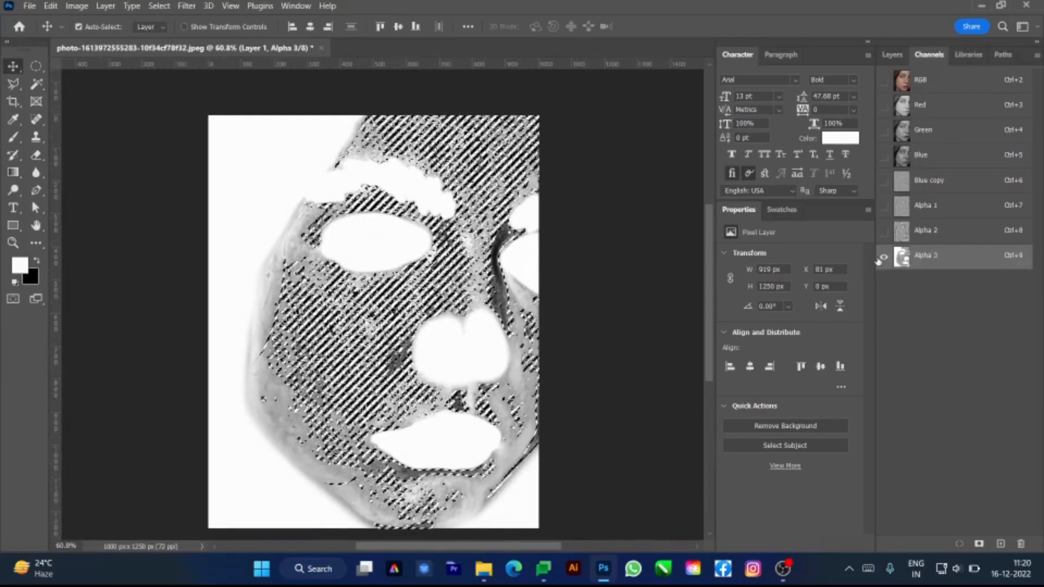
Step: Show the RGB composite, hide the Alpha 3 channel and return to the layer list
click(883, 155)
click(884, 80)
click(884, 256)
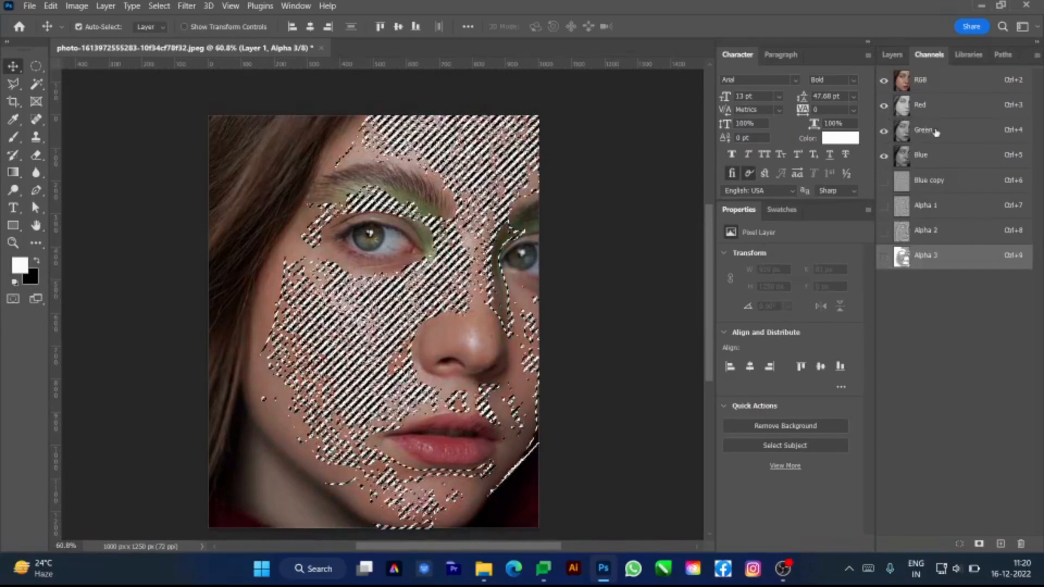
click(892, 54)
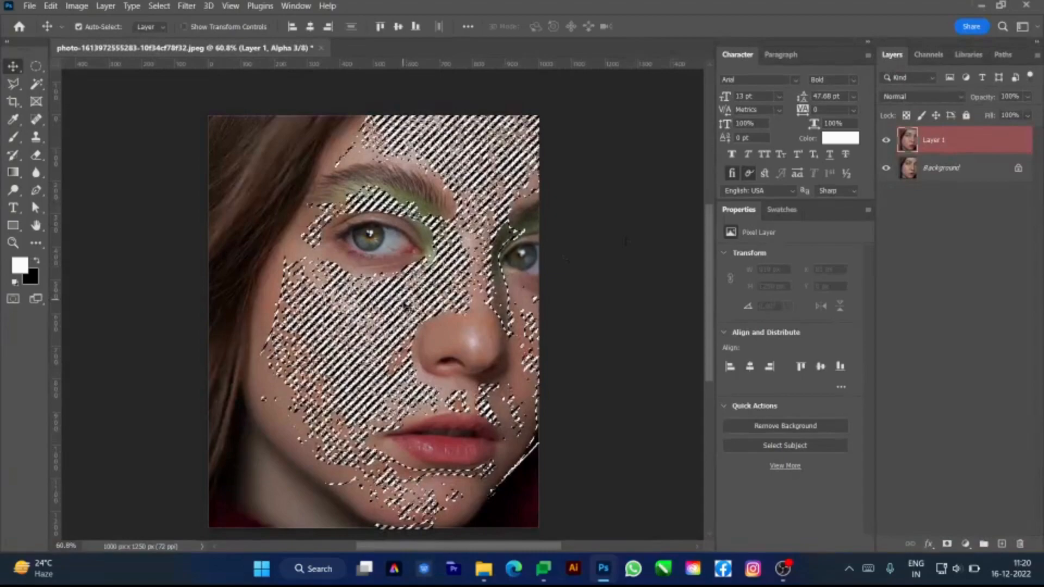
drag(422, 337, 401, 310)
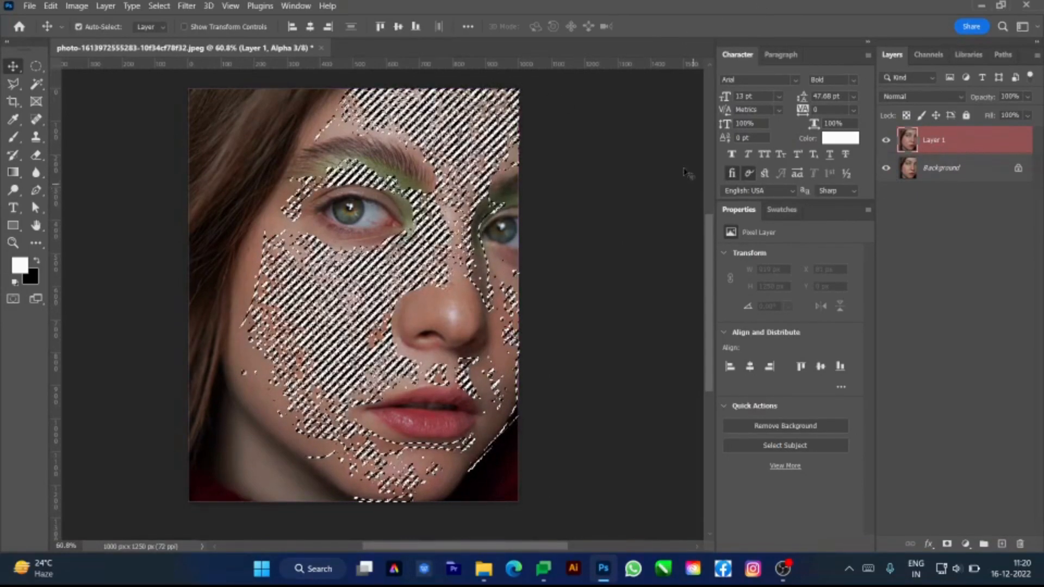
click(553, 213)
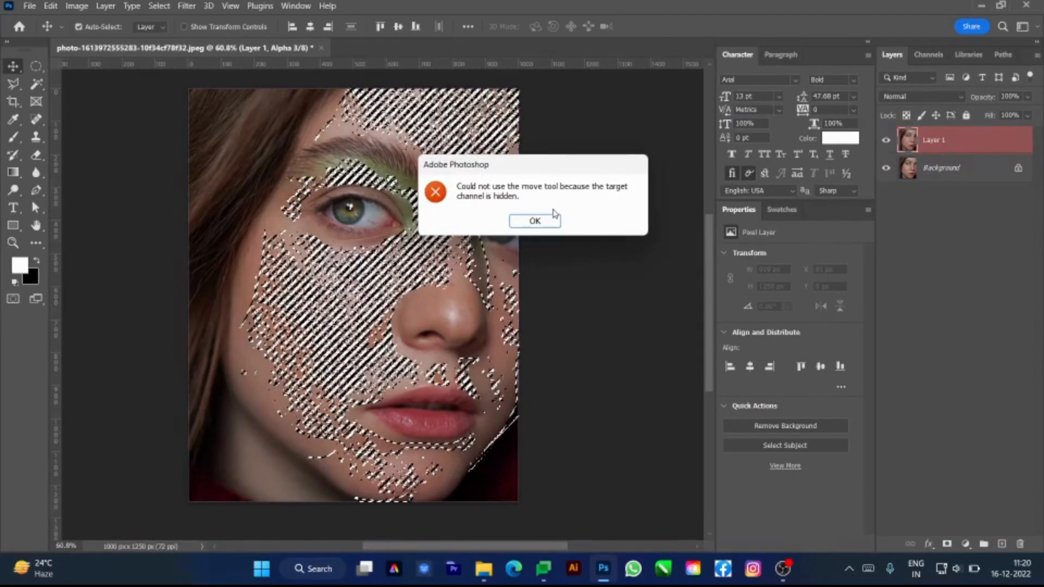
click(535, 221)
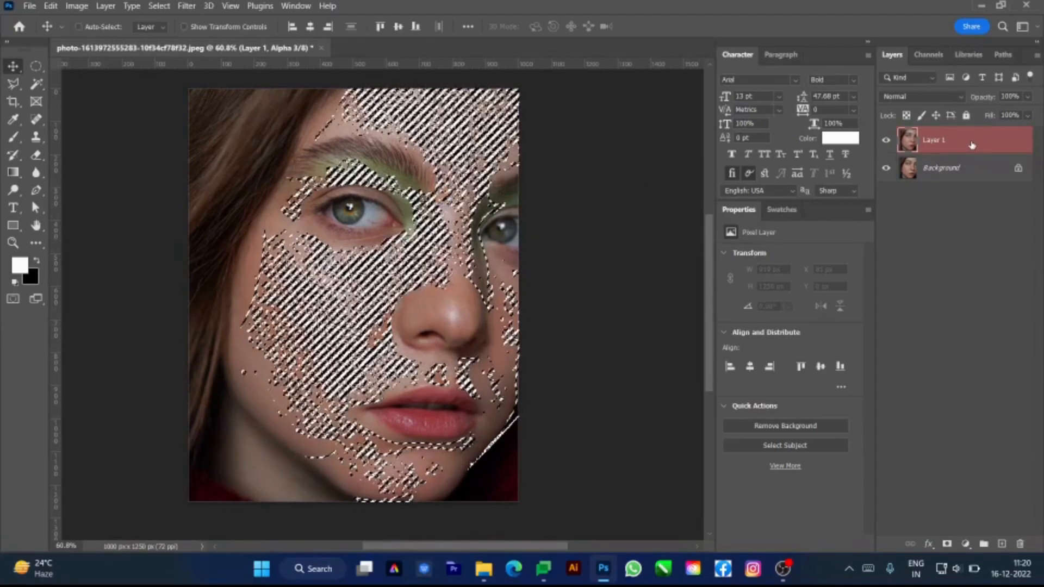
Step: Make the RGB composite the active channel and return to Layer 1
click(928, 54)
click(931, 152)
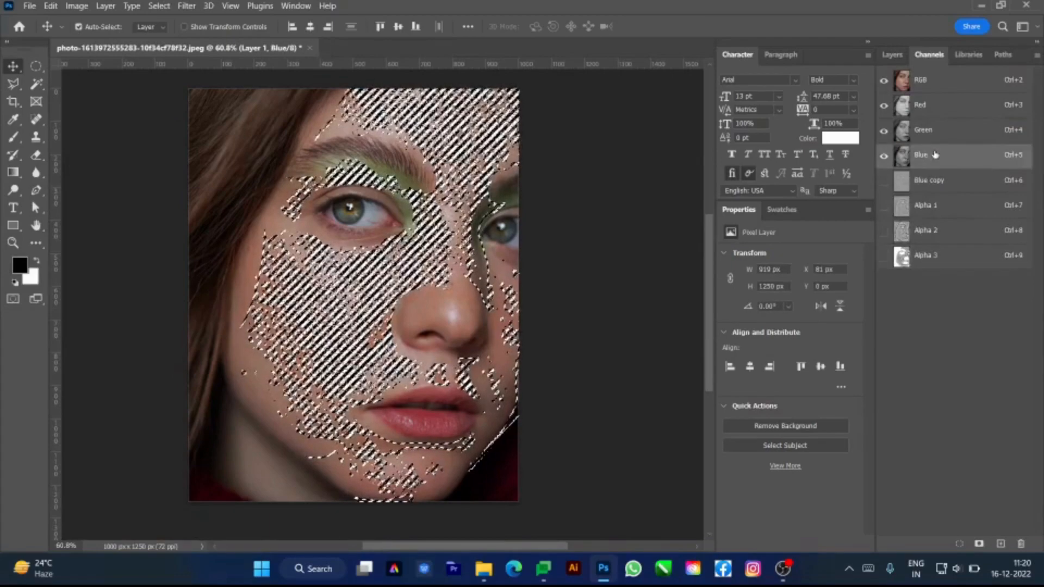
click(938, 87)
click(892, 54)
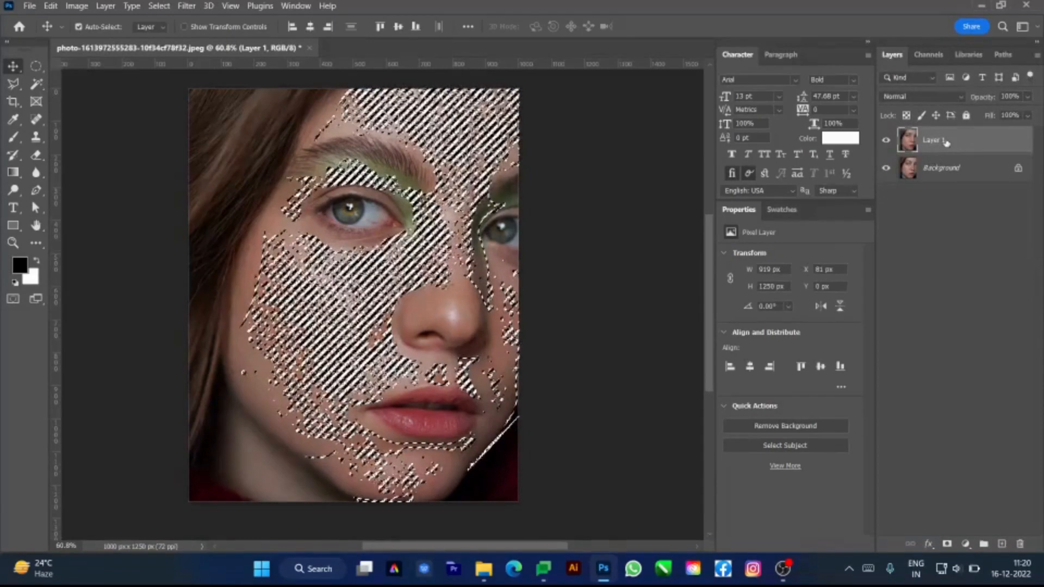
Step: Brighten the selected skin on Layer 1 with an RGB Curves adjustment, raising input 168 to output 211
key(ctrl+m)
drag(796, 114, 765, 111)
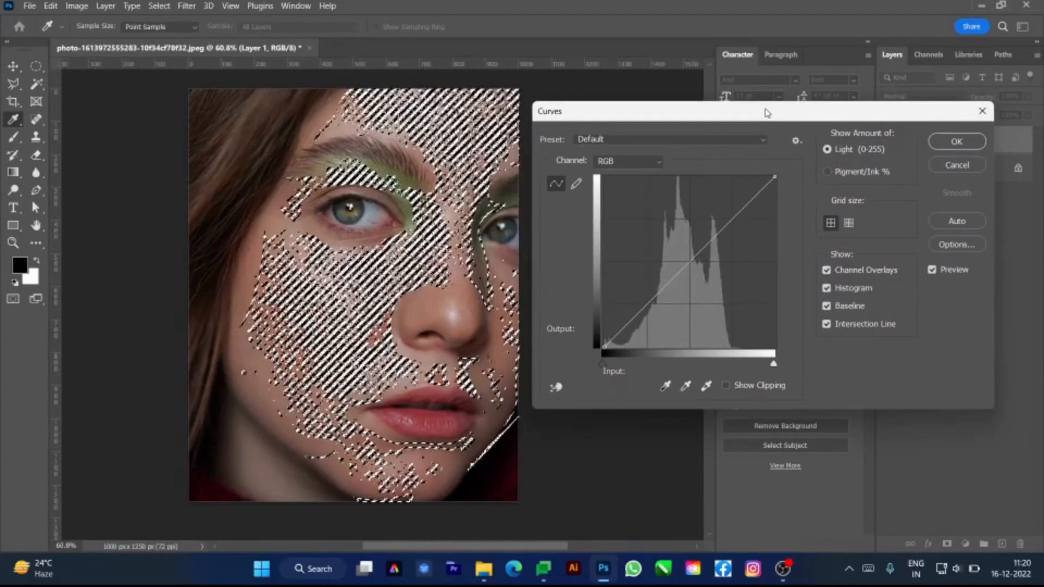
drag(732, 220, 716, 205)
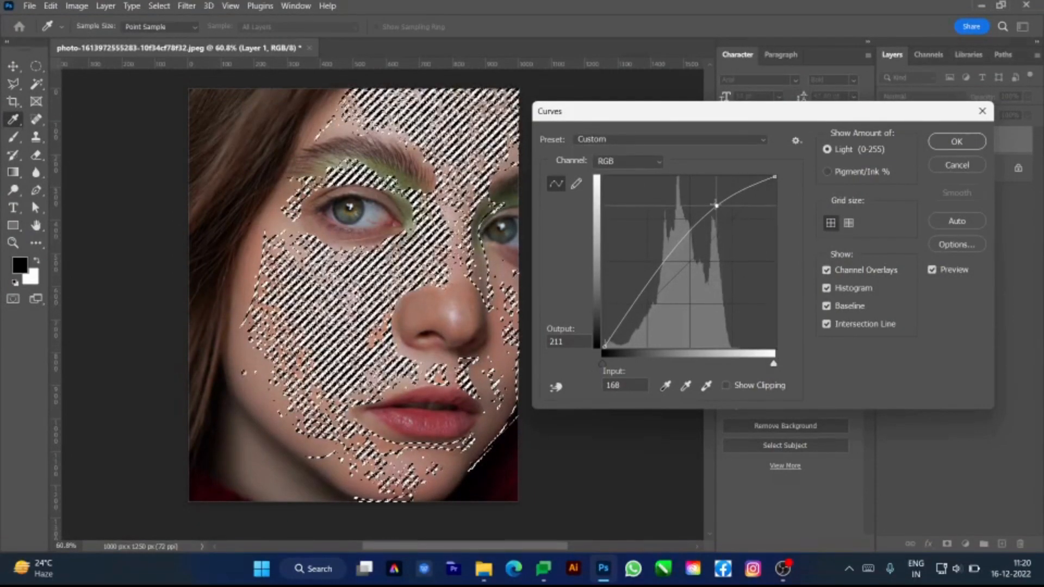
click(956, 142)
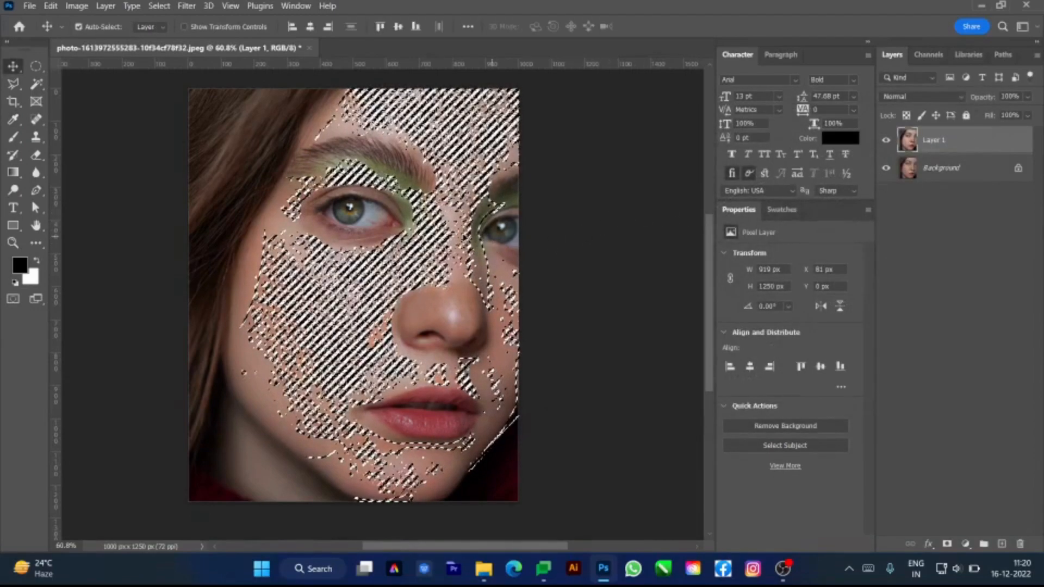
Step: Apply a Gaussian Blur with a radius of about 52.4 pixels to the selected skin on Layer 1, and deselect
scroll(492, 236, up, 1)
click(185, 6)
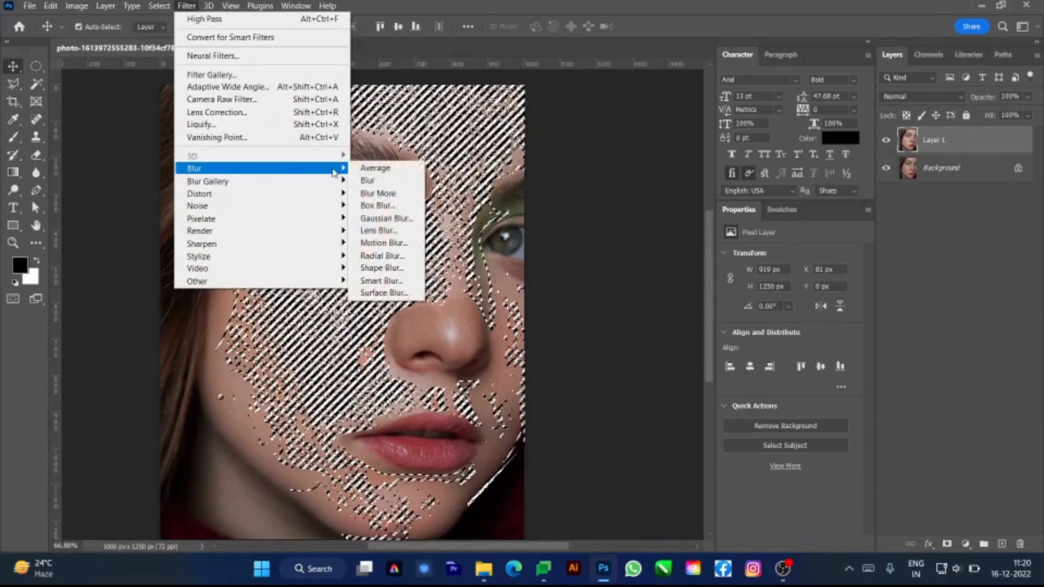
click(390, 218)
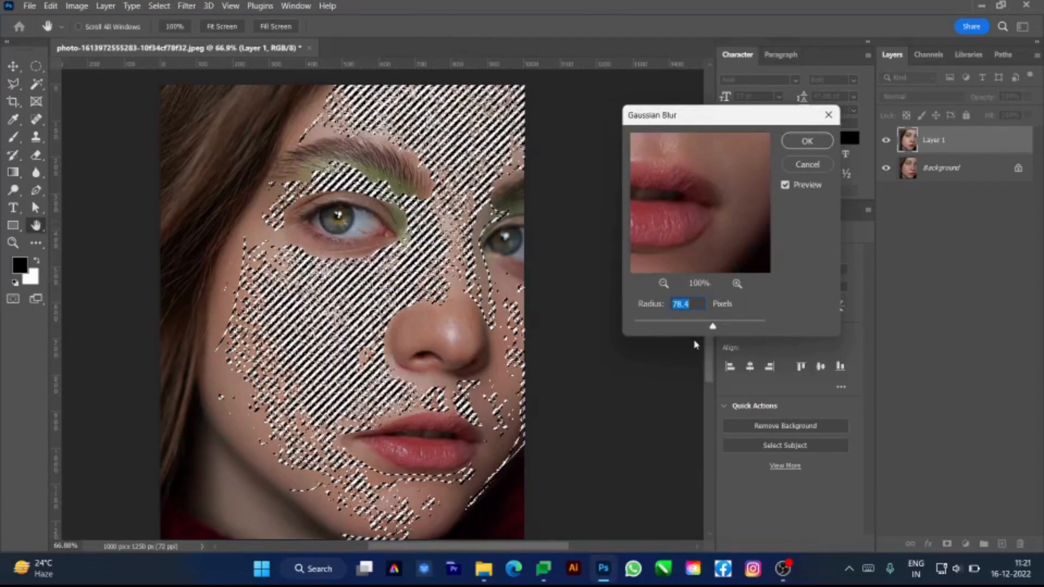
mouse_move(696, 195)
mouse_down()
mouse_move(698, 228)
mouse_move(667, 206)
mouse_move(719, 262)
mouse_move(699, 214)
mouse_up()
alt+click(720, 261)
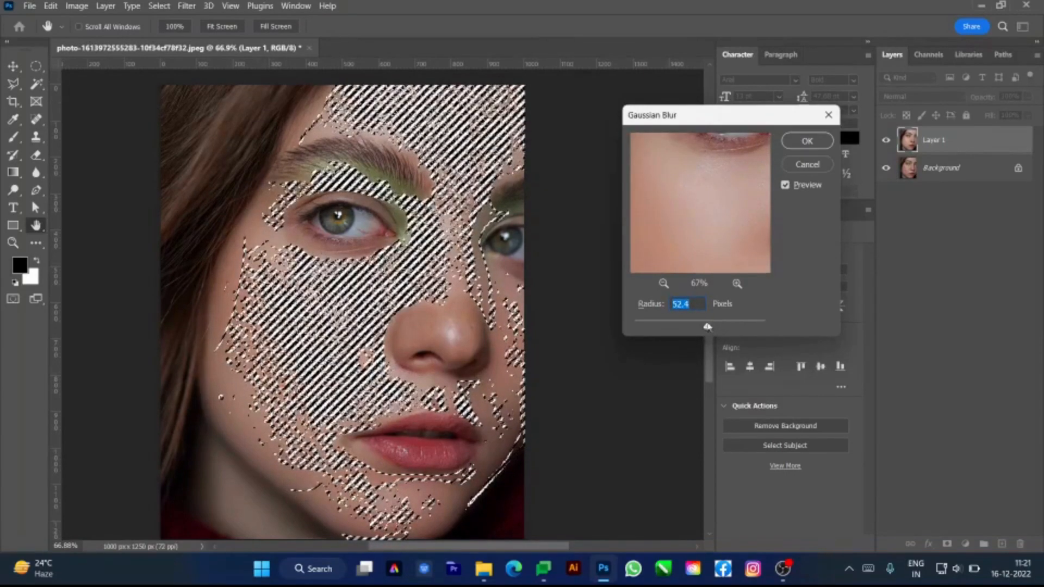
drag(675, 223, 664, 185)
drag(701, 215, 713, 248)
drag(674, 194, 666, 236)
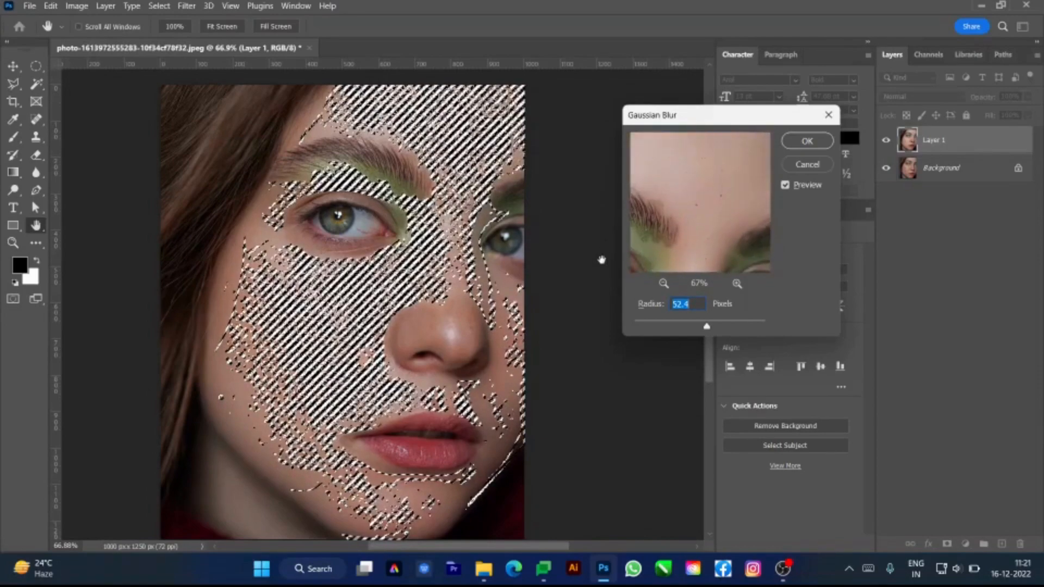
drag(707, 327, 708, 326)
click(807, 141)
key(v)
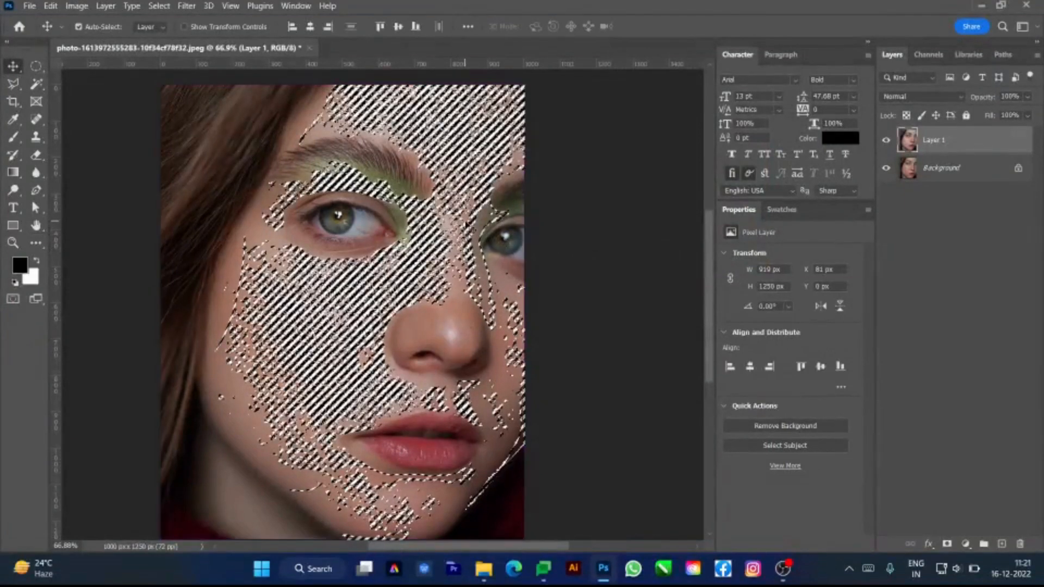
key(ctrl+d)
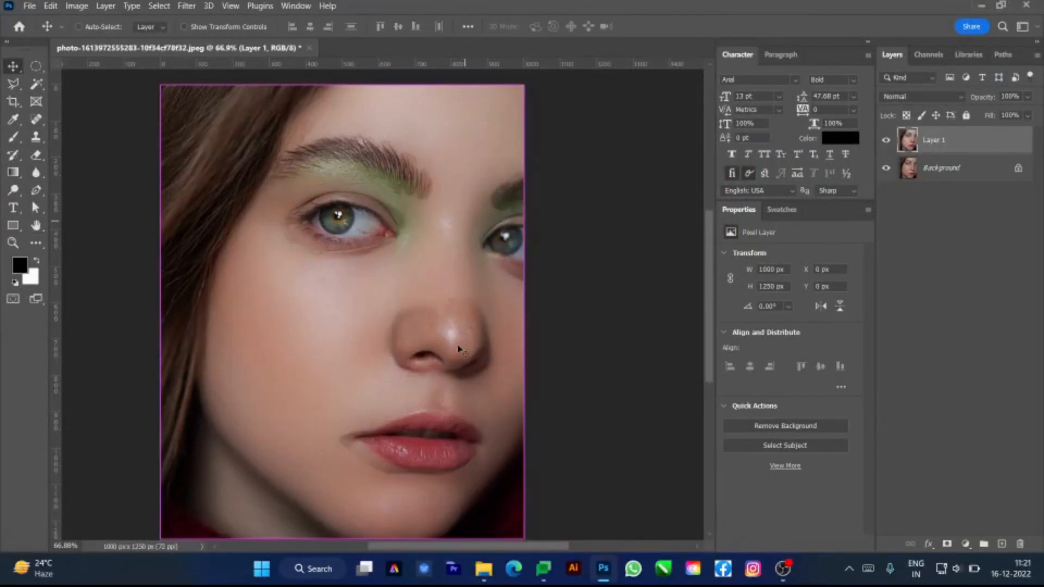
Step: Add a white layer mask to Layer 1
drag(456, 356, 501, 332)
scroll(423, 319, down, 1)
drag(409, 317, 389, 341)
scroll(349, 342, up, 3)
scroll(346, 341, down, 2)
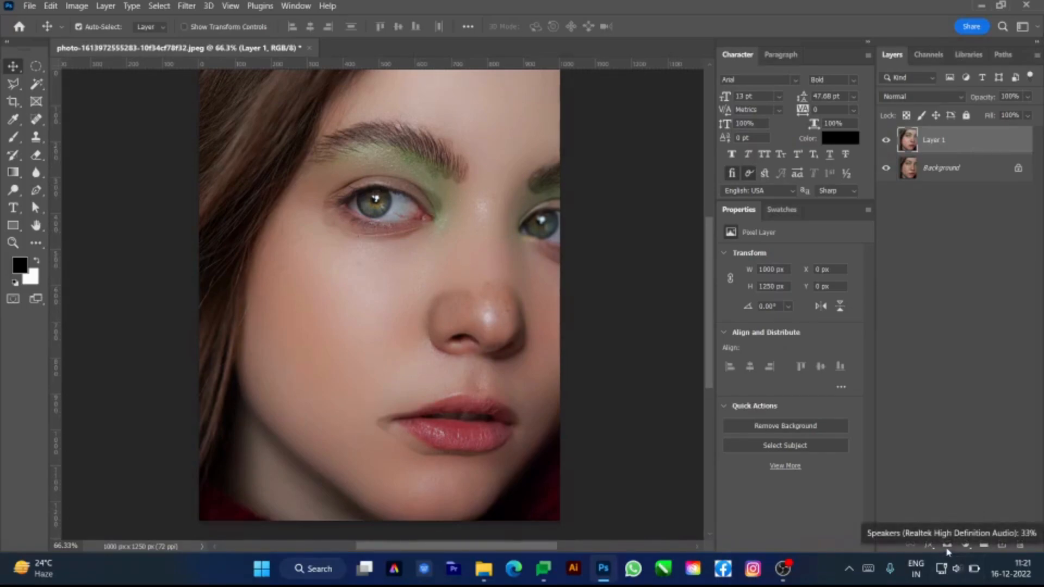
click(946, 433)
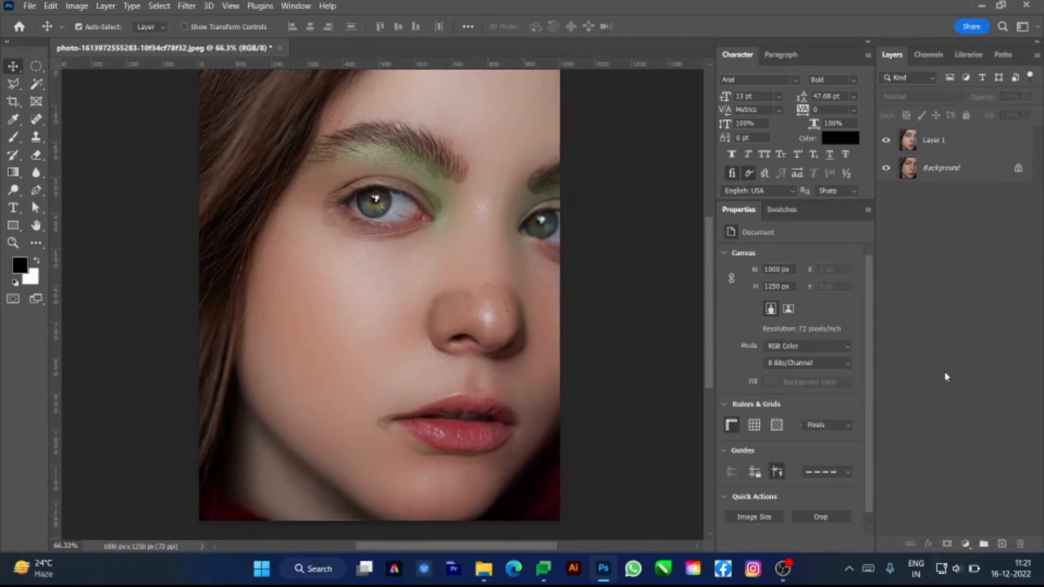
click(953, 144)
click(946, 543)
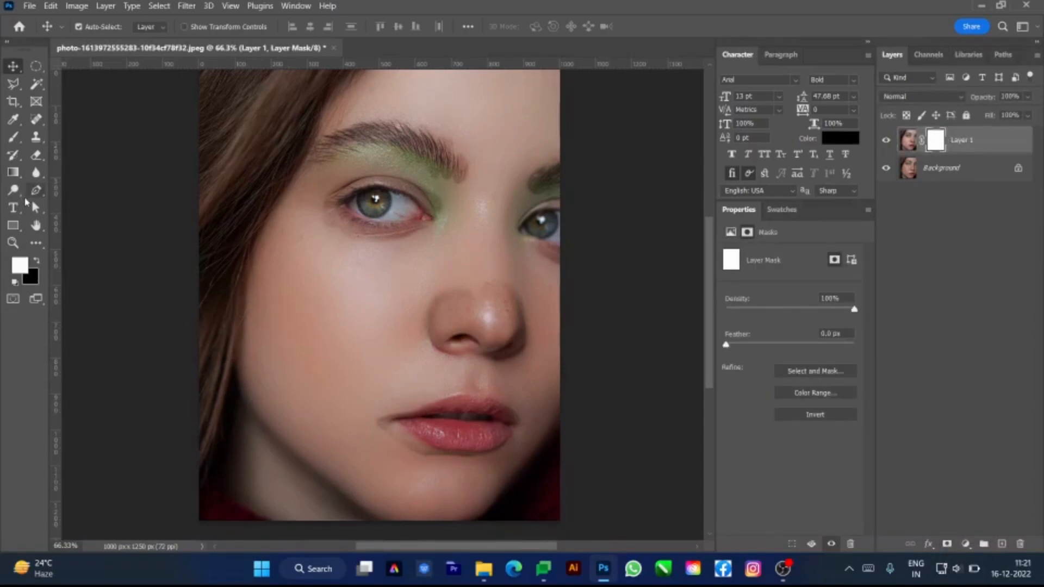
Step: Set up a soft Brush with black as the foreground colour, 55% opacity and 52% flow for the Layer 1 mask
key(b)
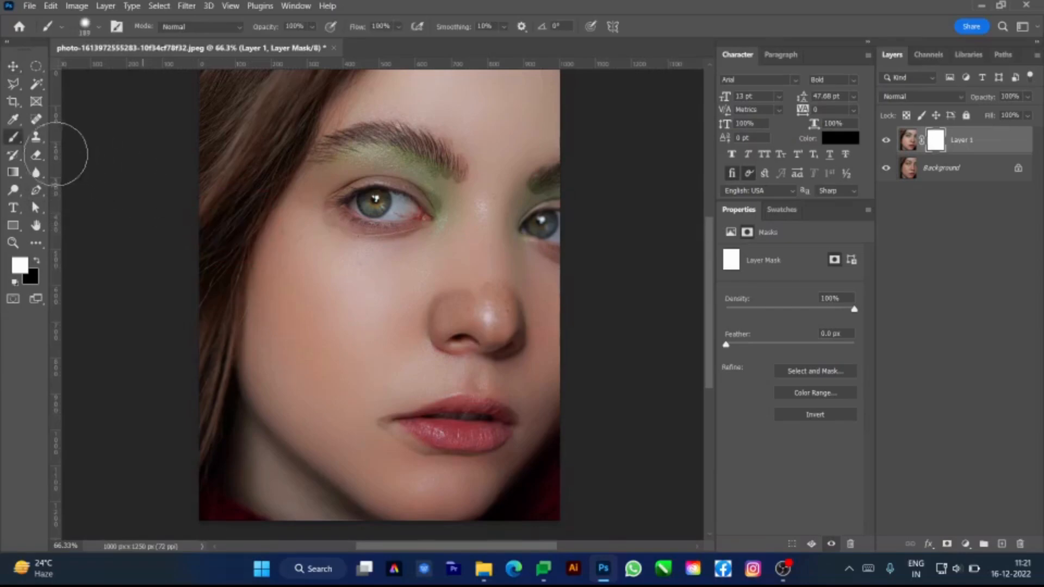
right_click(12, 137)
click(56, 140)
mouse_move(359, 262)
mouse_down()
mouse_move(371, 272)
mouse_move(354, 262)
mouse_move(373, 100)
mouse_up()
scroll(371, 272, up, 3)
scroll(343, 236, up, 2)
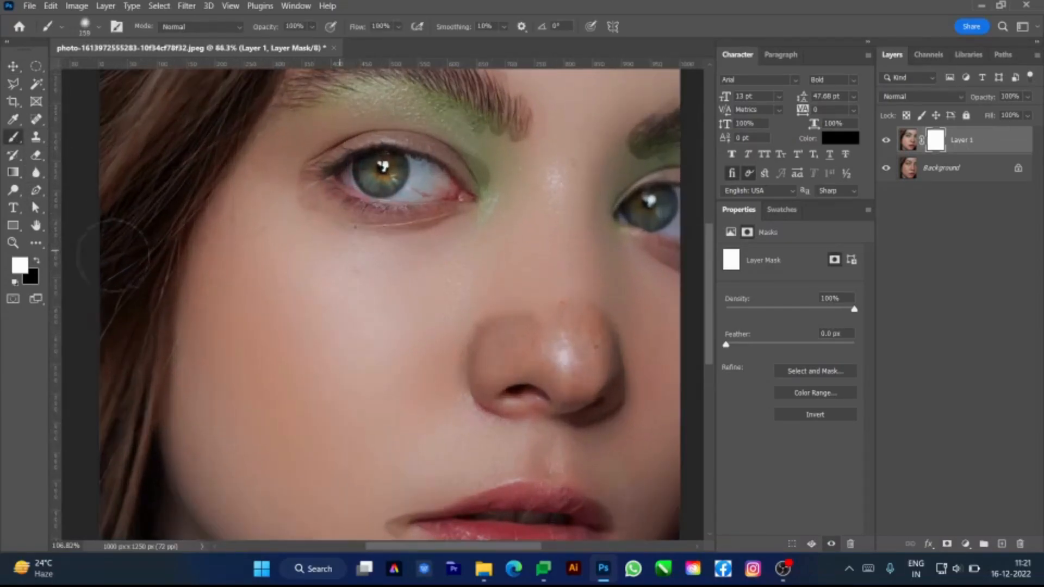
click(37, 261)
mouse_move(405, 149)
mouse_down()
mouse_move(412, 135)
mouse_move(385, 227)
mouse_up()
scroll(402, 217, up, 3)
drag(361, 287, 376, 278)
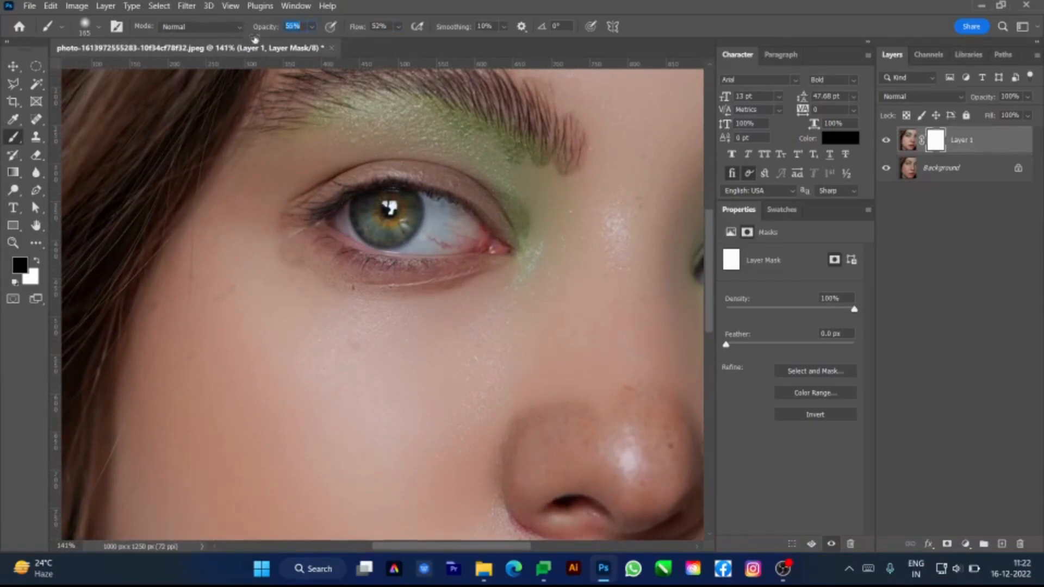
Step: Paint black on the Layer 1 mask over both eyes, the eyebrows and the green eyeshadow to bring back their original detail
drag(355, 302, 351, 303)
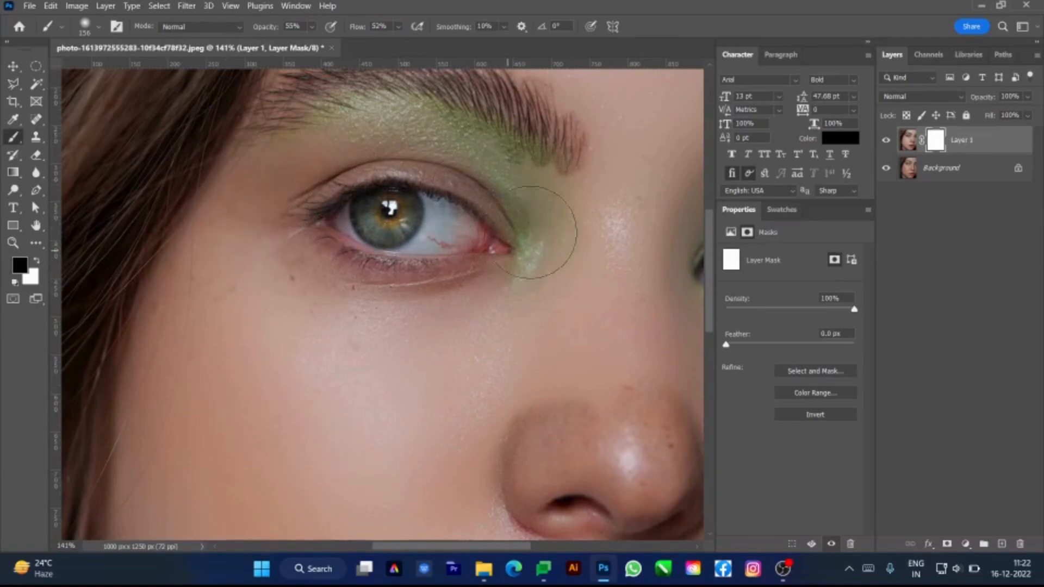
drag(532, 245, 320, 242)
mouse_move(503, 256)
mouse_down()
mouse_move(580, 240)
mouse_move(492, 241)
mouse_move(604, 286)
mouse_move(521, 261)
mouse_move(542, 291)
mouse_up()
mouse_move(571, 240)
mouse_down()
mouse_move(559, 304)
mouse_move(583, 290)
mouse_up()
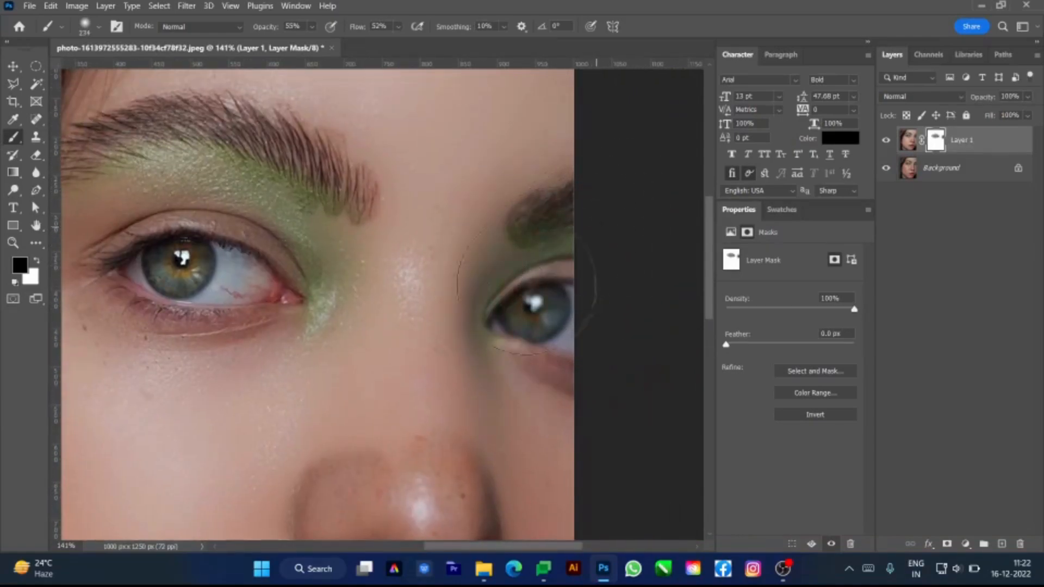
Step: Lower the brush to 22% opacity and 23% flow and paint black on the mask over the nose and its bridge
drag(304, 264, 497, 321)
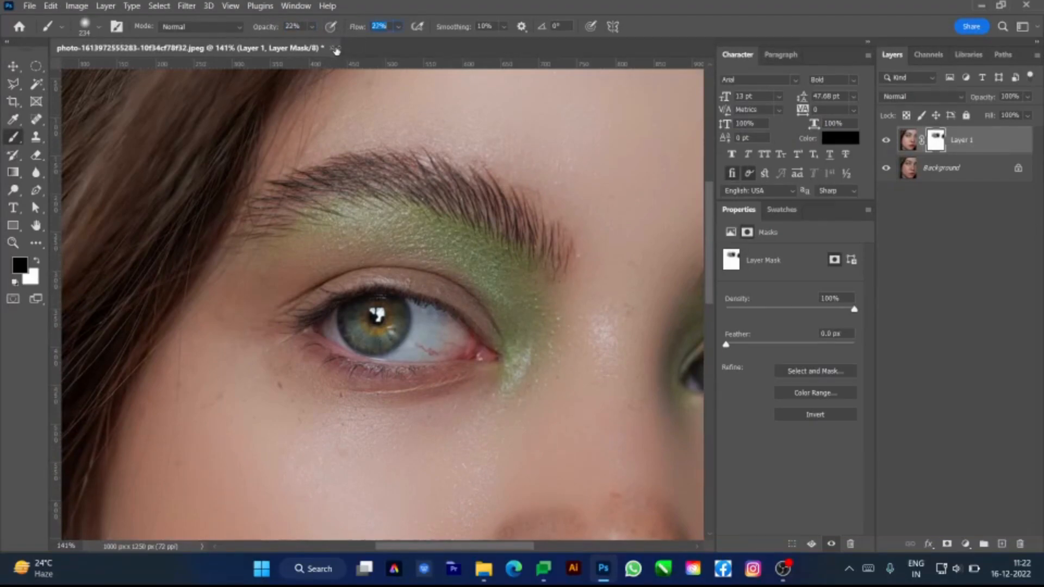
scroll(367, 217, down, 3)
mouse_move(458, 395)
mouse_down()
mouse_move(387, 363)
mouse_move(403, 416)
mouse_move(433, 385)
mouse_move(416, 375)
mouse_up()
scroll(404, 416, up, 4)
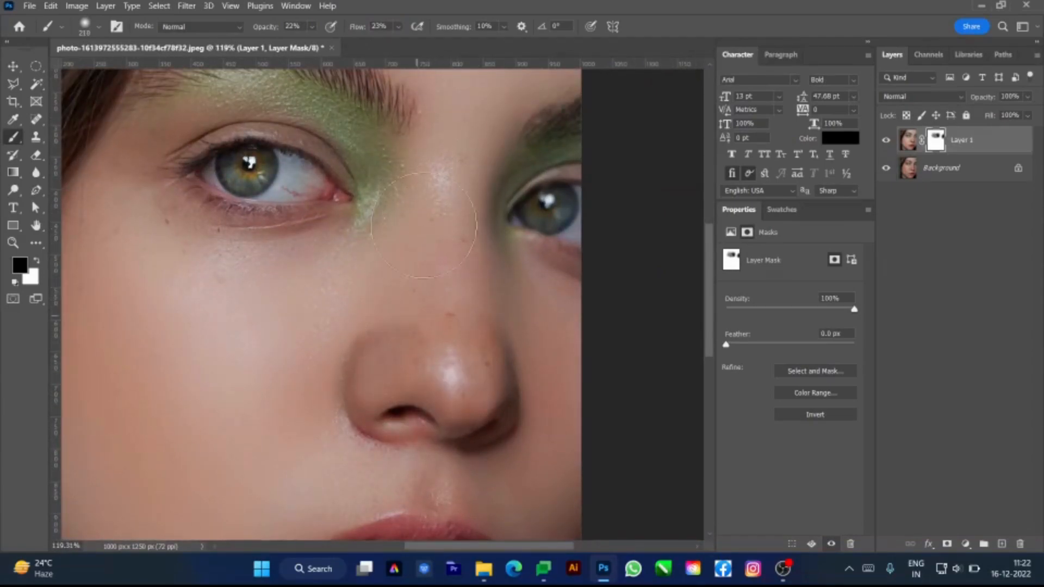
mouse_move(360, 409)
mouse_down()
mouse_move(382, 392)
mouse_move(361, 371)
mouse_up()
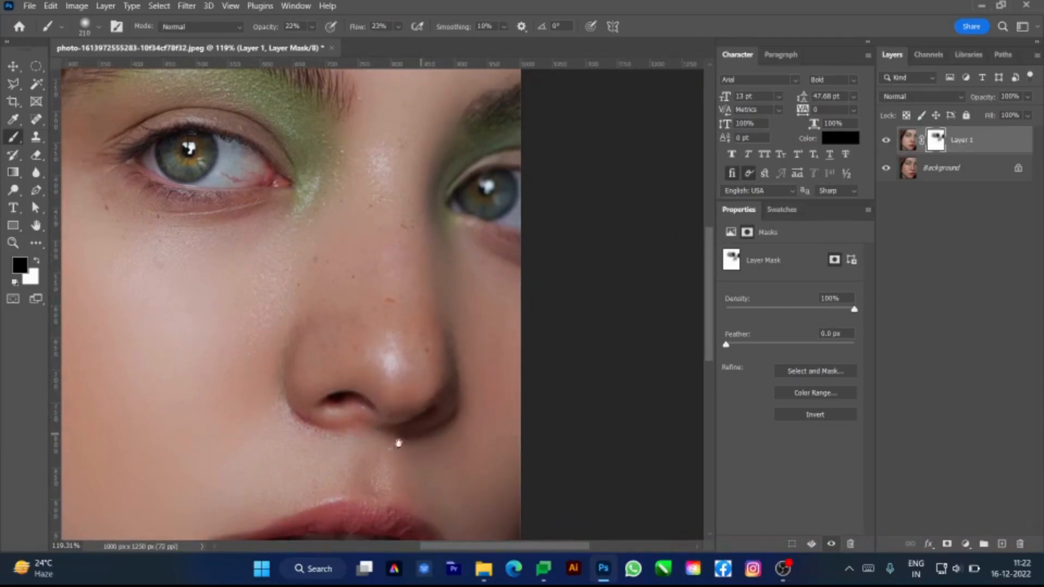
Step: Set the brush to 37% opacity and 40% flow and paint black on the mask over the lips, chin and lower jaw
drag(403, 436, 403, 282)
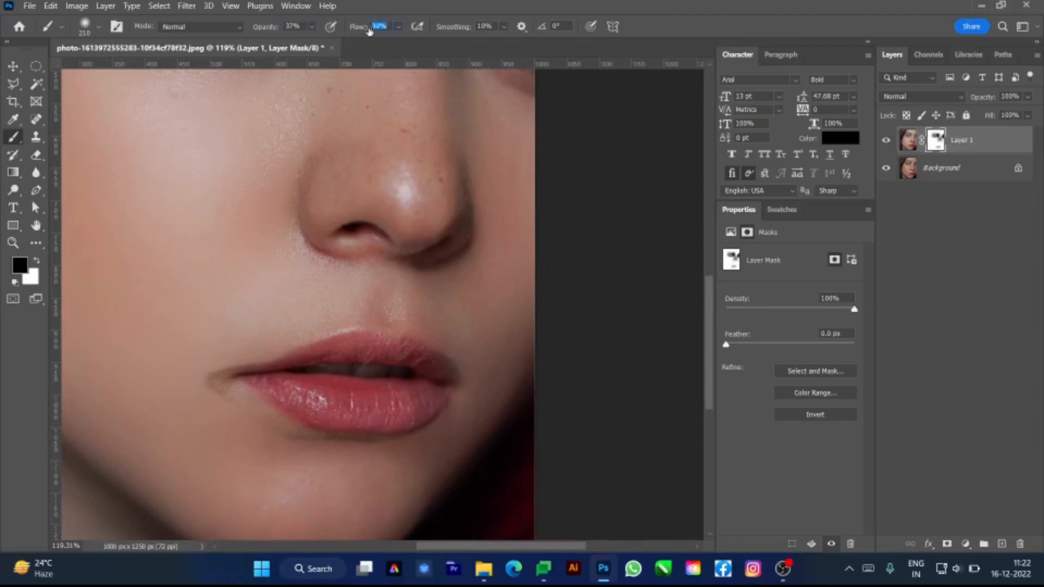
text(40)
key(Return)
drag(386, 323, 422, 254)
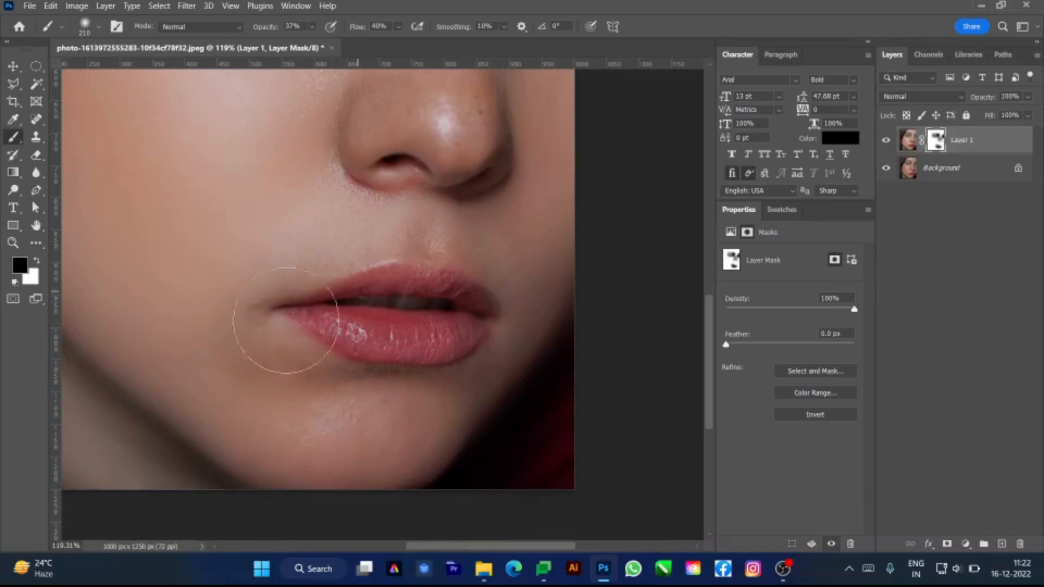
drag(303, 412, 408, 329)
key(bracketright)
drag(454, 261, 474, 261)
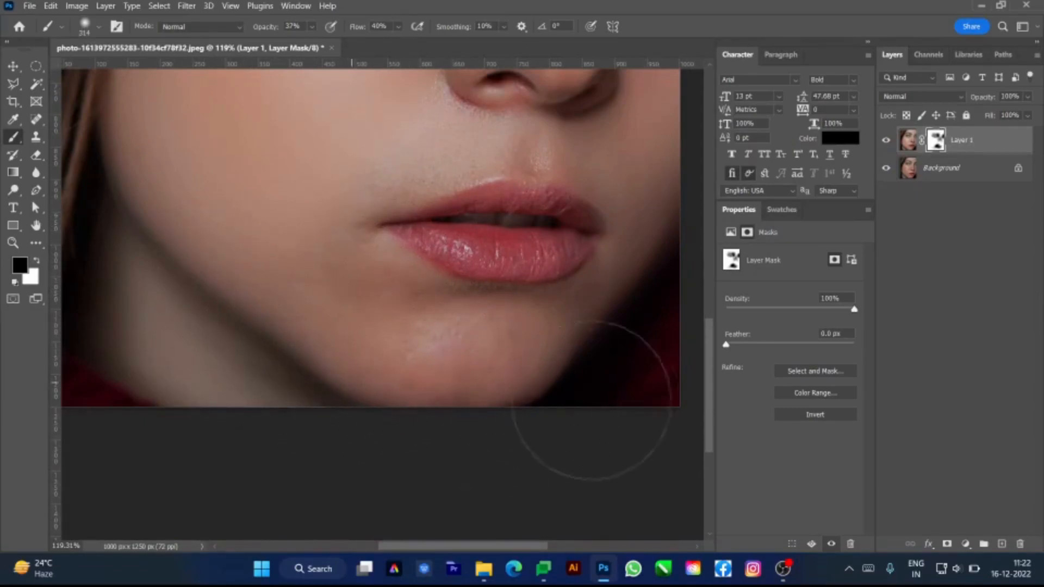
drag(647, 236, 510, 361)
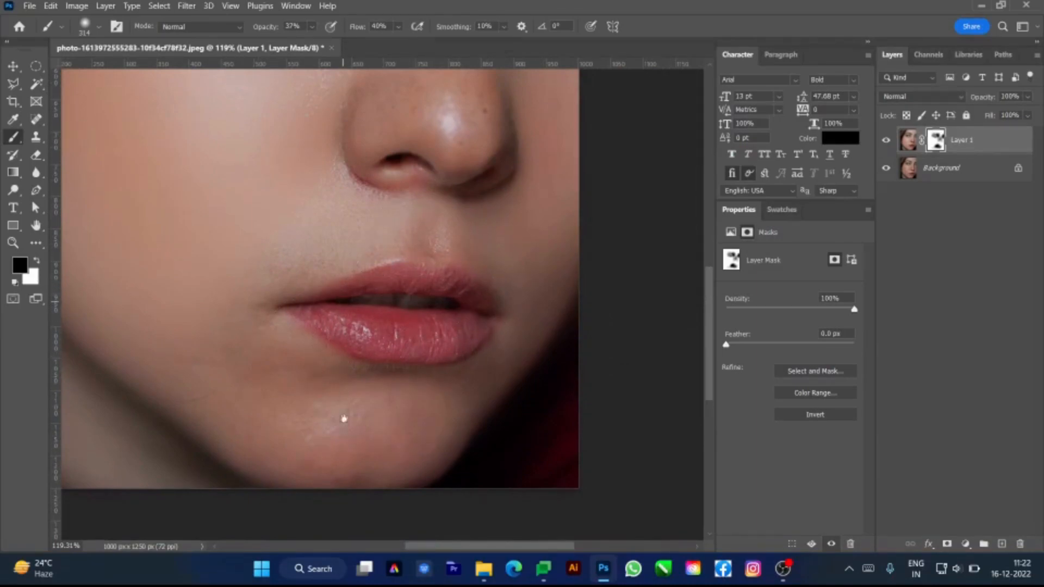
Step: Reduce the brush to 245 px and paint black on the mask around the nostril and side of the nose
drag(344, 393, 345, 454)
drag(433, 291, 411, 291)
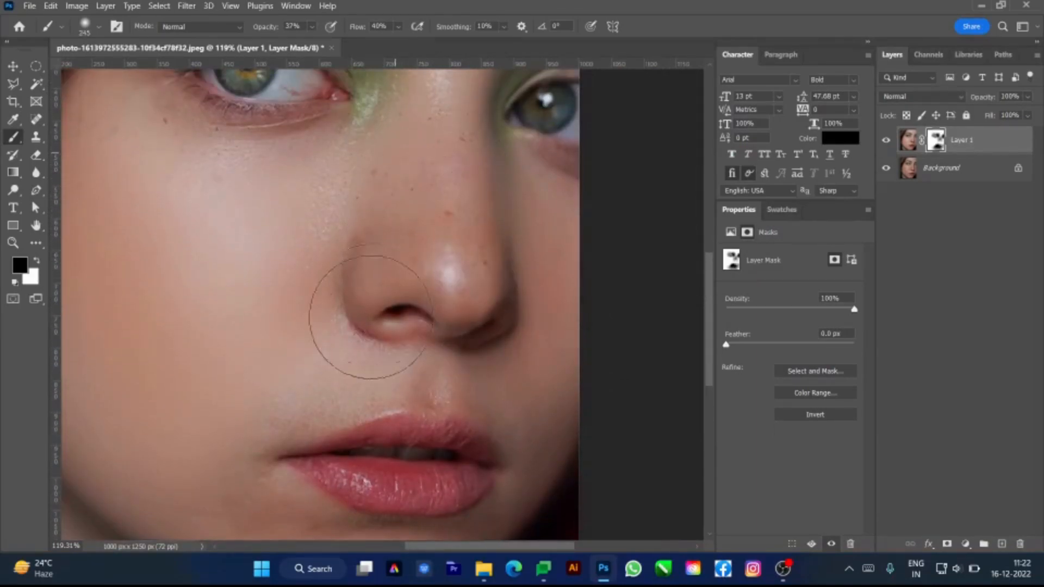
mouse_move(461, 260)
mouse_down()
mouse_move(416, 457)
mouse_move(391, 378)
mouse_up()
Step: Paint white on the mask over the freckles on the nose bridge with a 105 px brush at 43% opacity and 42% flow
key(x)
drag(382, 329, 394, 330)
scroll(368, 320, up, 2)
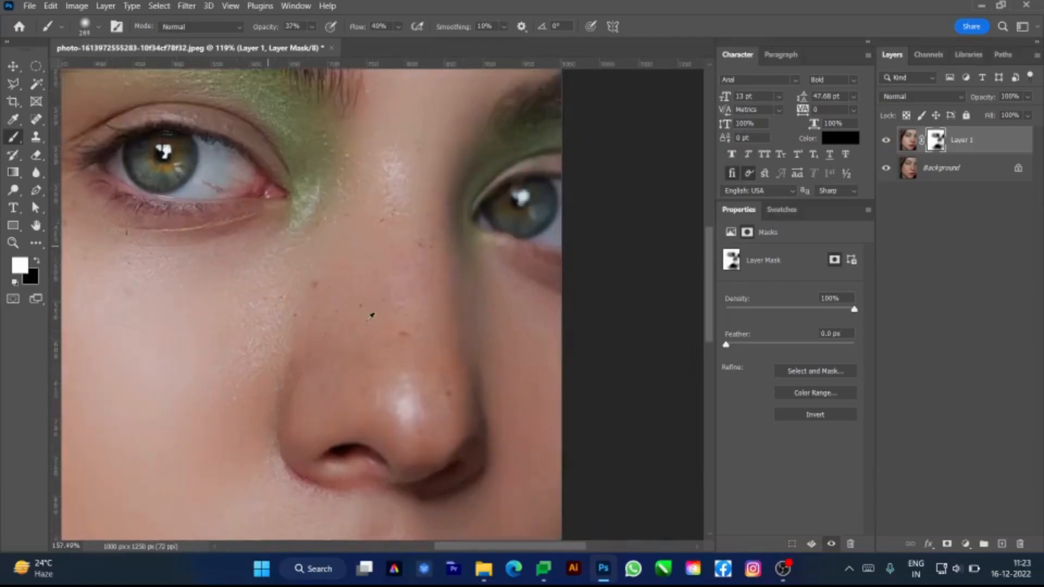
scroll(415, 233, up, 2)
drag(442, 268, 410, 264)
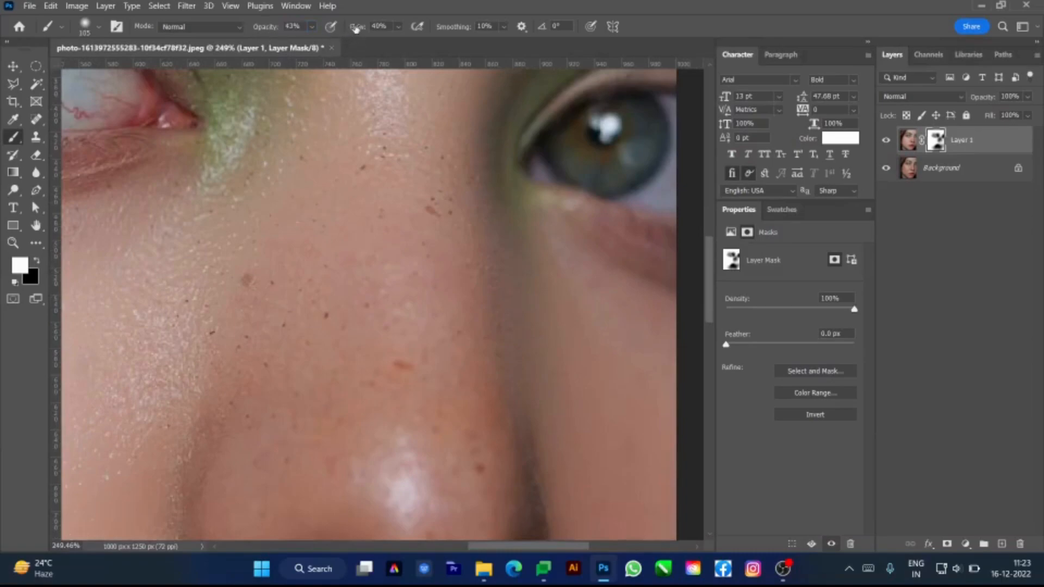
mouse_move(435, 232)
mouse_down()
mouse_move(419, 176)
mouse_move(444, 185)
mouse_move(410, 198)
mouse_move(327, 201)
mouse_move(245, 250)
mouse_move(224, 305)
mouse_move(232, 344)
mouse_move(219, 371)
mouse_move(259, 353)
mouse_move(382, 379)
mouse_move(449, 306)
mouse_move(433, 258)
mouse_move(404, 227)
mouse_move(317, 201)
mouse_move(313, 273)
mouse_move(335, 289)
mouse_up()
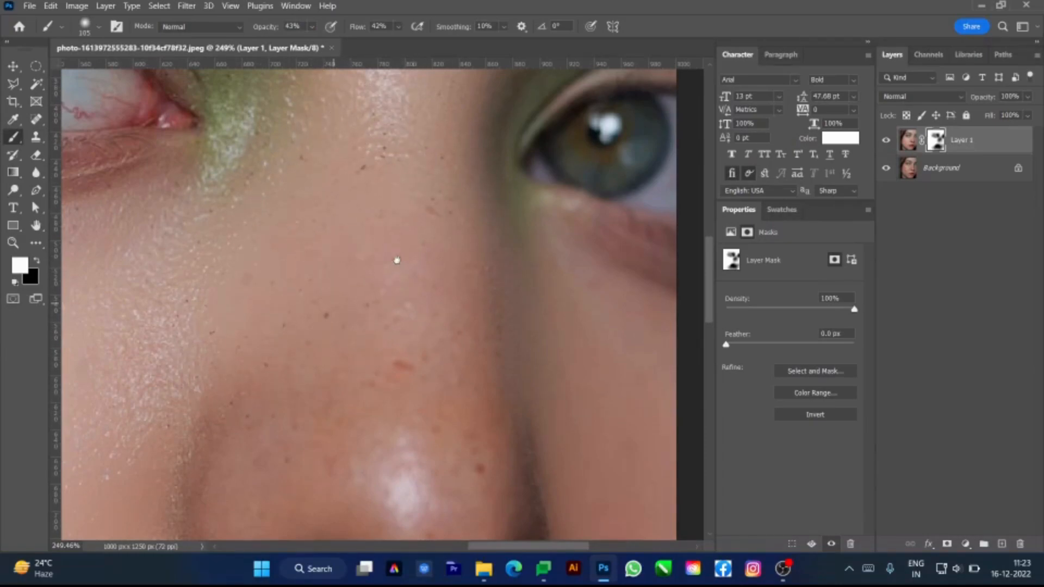
drag(279, 368, 242, 306)
scroll(266, 306, down, 3)
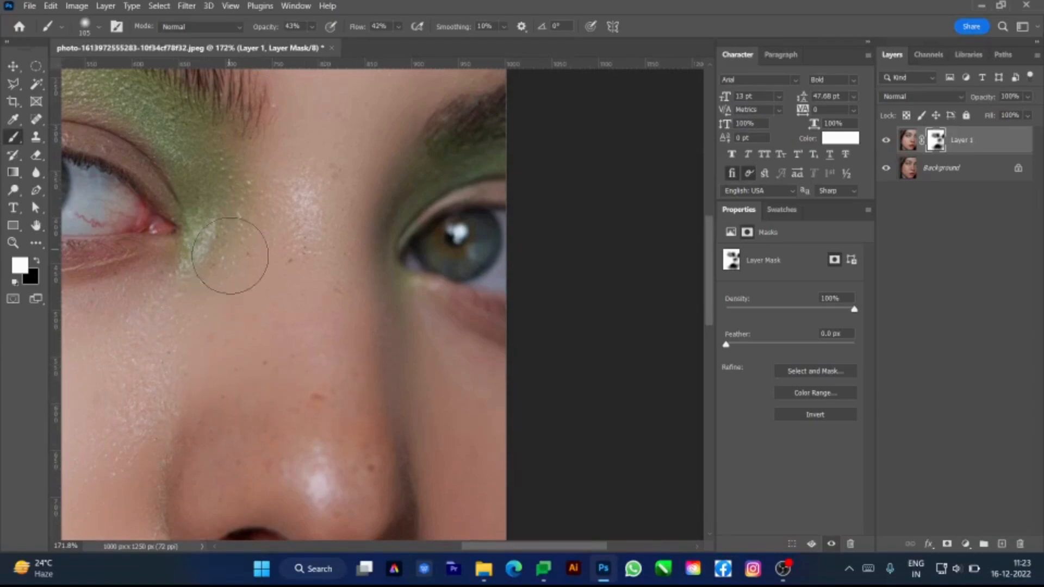
scroll(304, 228, down, 2)
scroll(337, 266, down, 2)
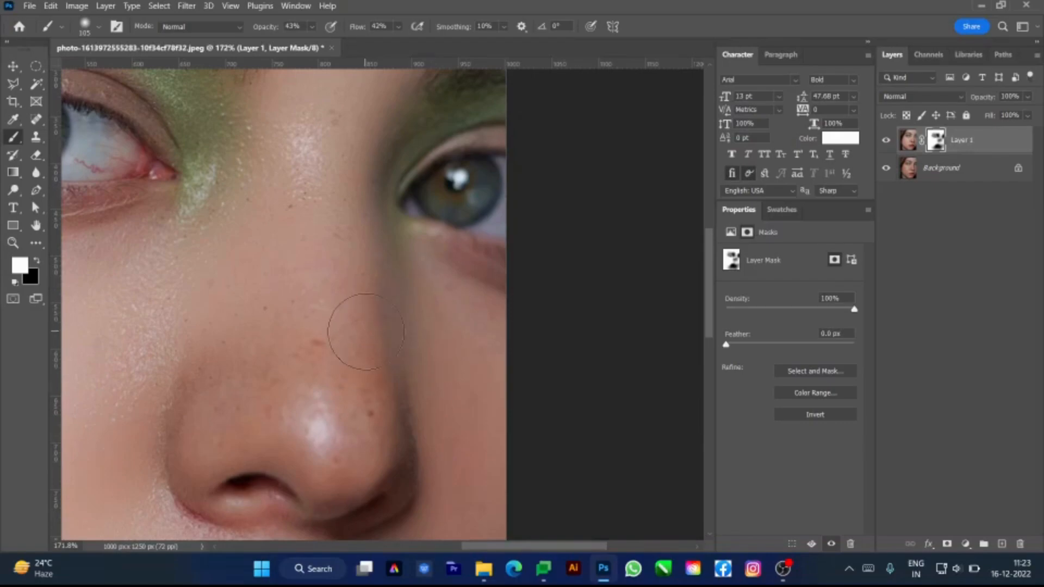
key(ctrl+0)
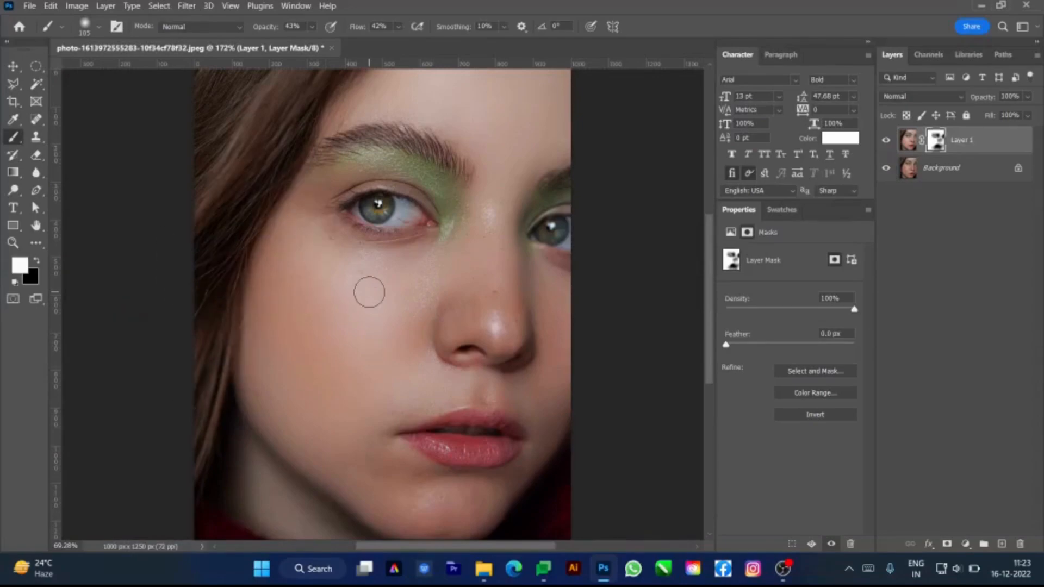
scroll(346, 334, down, 3)
right_click(345, 333)
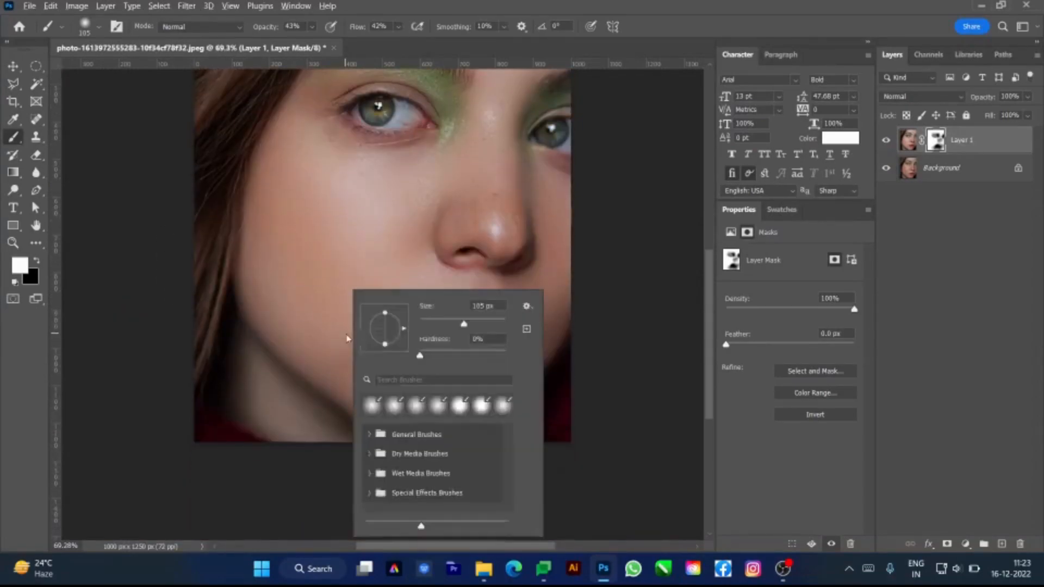
click(162, 326)
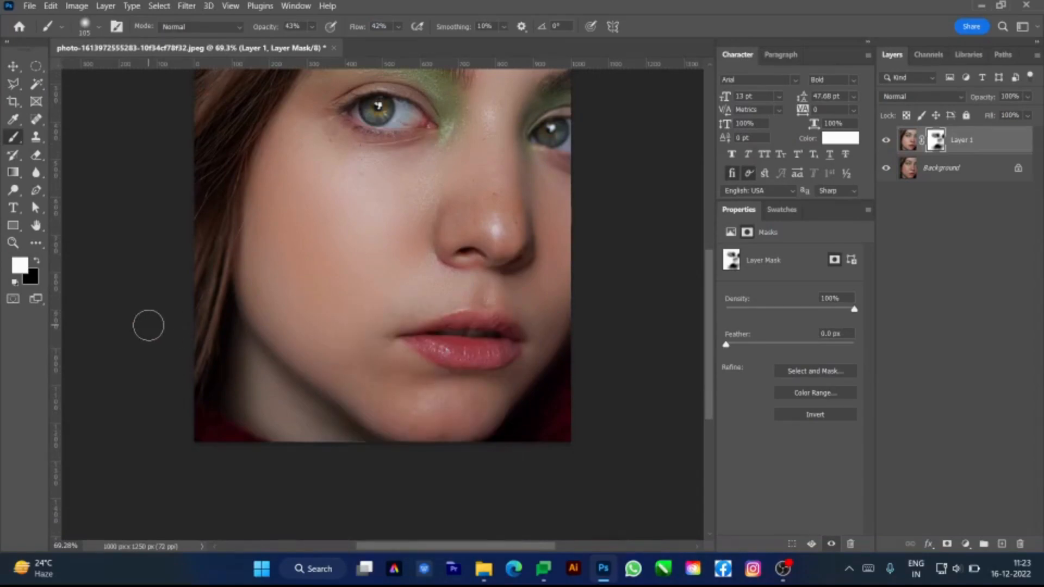
key(v)
scroll(346, 435, down, 2)
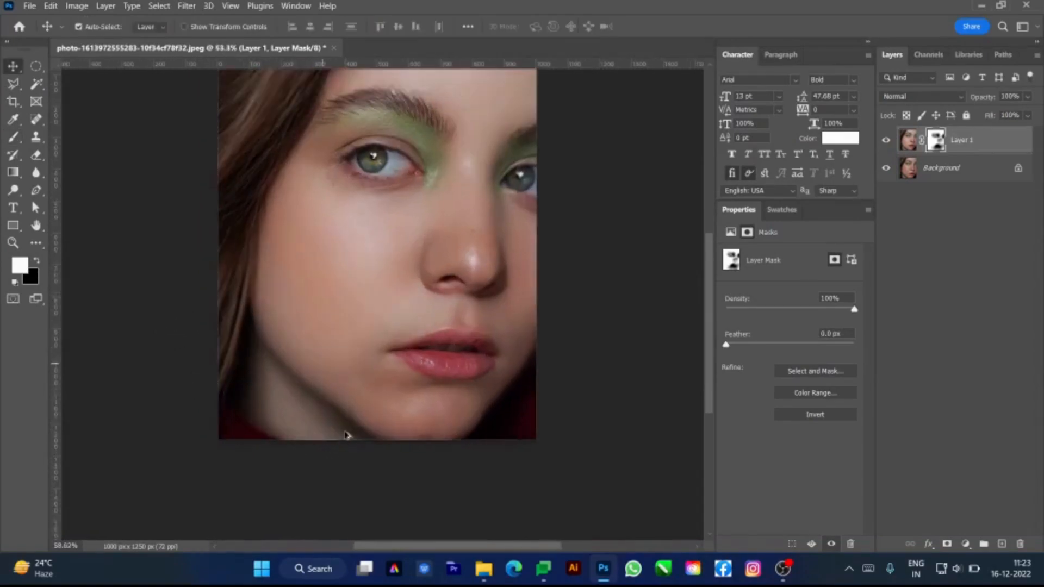
Step: Brush the mask along the jaw and lower cheek with black at 252 px, and with white at 378 px
key(b)
drag(373, 354, 412, 354)
key(x)
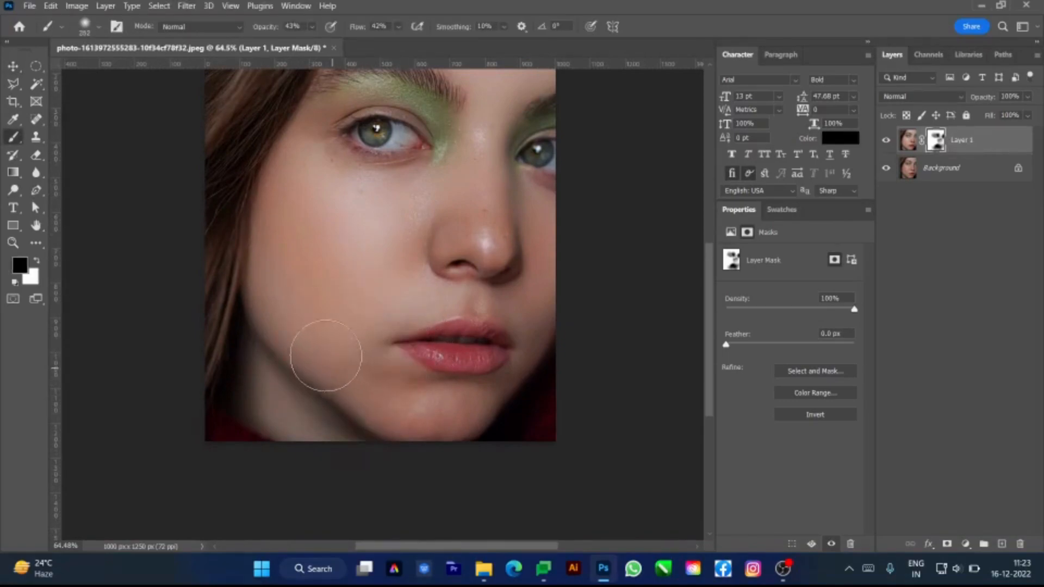
drag(384, 406, 366, 400)
key(x)
mouse_move(350, 400)
mouse_down()
mouse_move(317, 376)
mouse_move(318, 358)
mouse_up()
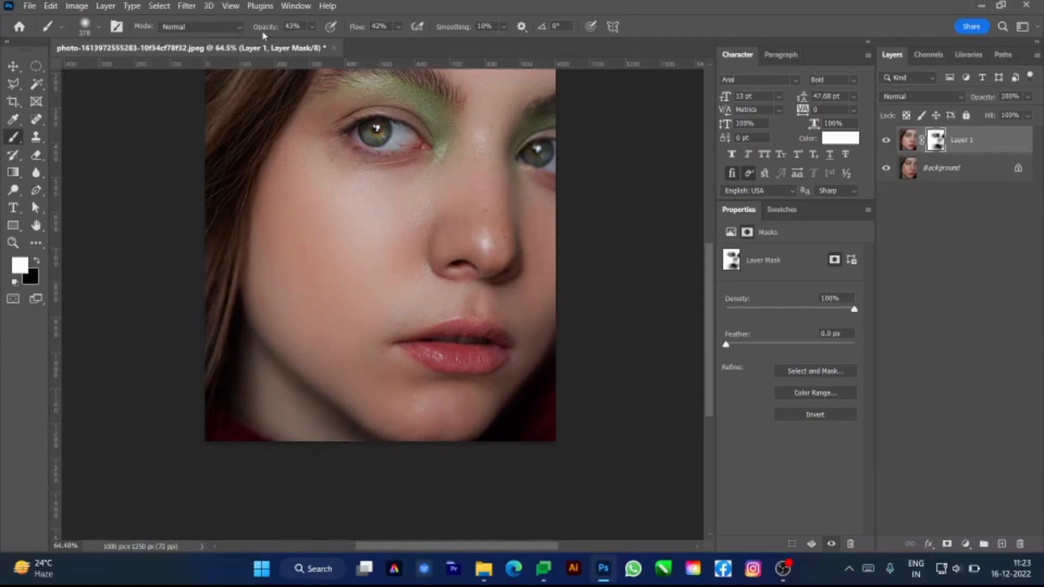
Step: Set the brush opacity and flow to 22% and paint white on the mask across the jaw and chin
text(22)
key(Return)
mouse_move(296, 371)
mouse_down()
mouse_move(338, 399)
mouse_move(308, 351)
mouse_move(431, 438)
mouse_move(468, 409)
mouse_move(331, 349)
mouse_move(430, 370)
mouse_up()
Step: Paint black on the mask around the corner of the mouth and the upper lip with a smaller brush
key(x)
scroll(369, 355, up, 3)
mouse_move(428, 326)
mouse_down()
mouse_move(402, 320)
mouse_move(350, 363)
mouse_up()
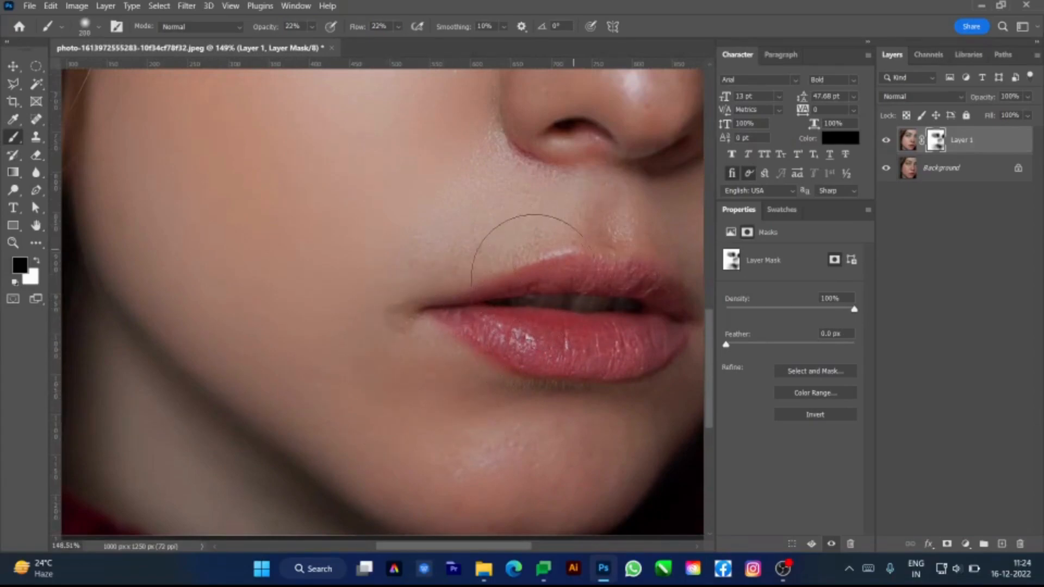
scroll(381, 321, down, 2)
scroll(440, 287, down, 1)
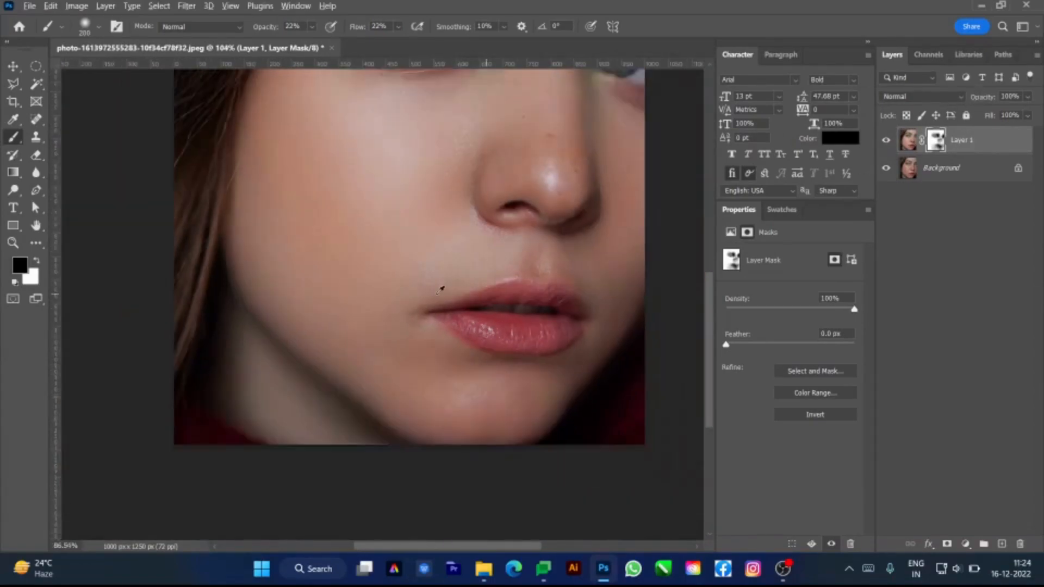
scroll(462, 277, down, 1)
drag(482, 267, 420, 366)
key(v)
scroll(419, 367, down, 1)
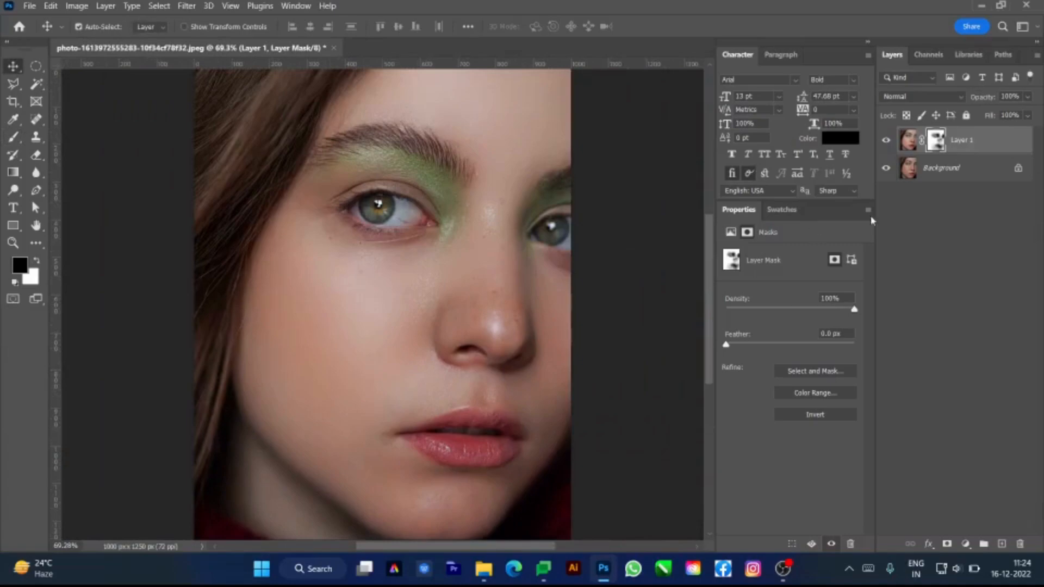
Step: Toggle the visibility of Layer 1 to compare the portrait before and after the retouch
click(886, 141)
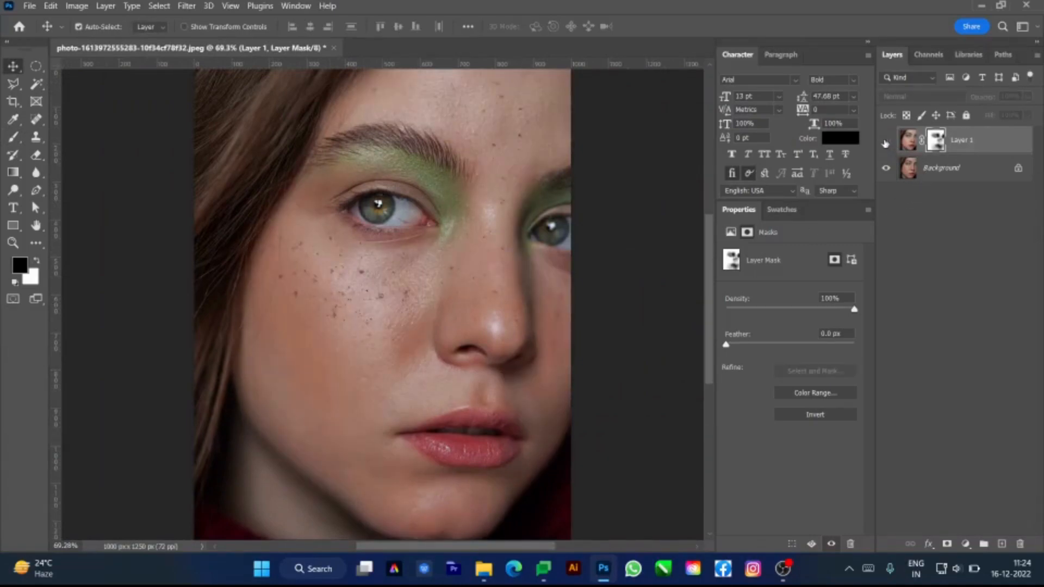
click(886, 141)
click(886, 142)
click(885, 142)
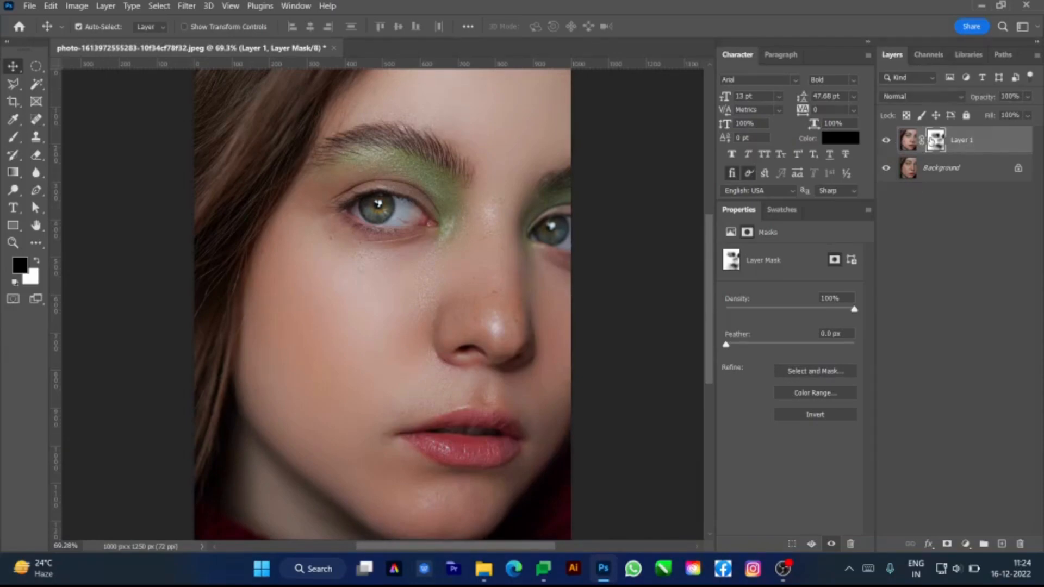
Step: Hide the interface panels and examine the retouched portrait at 100% zoom
key(b)
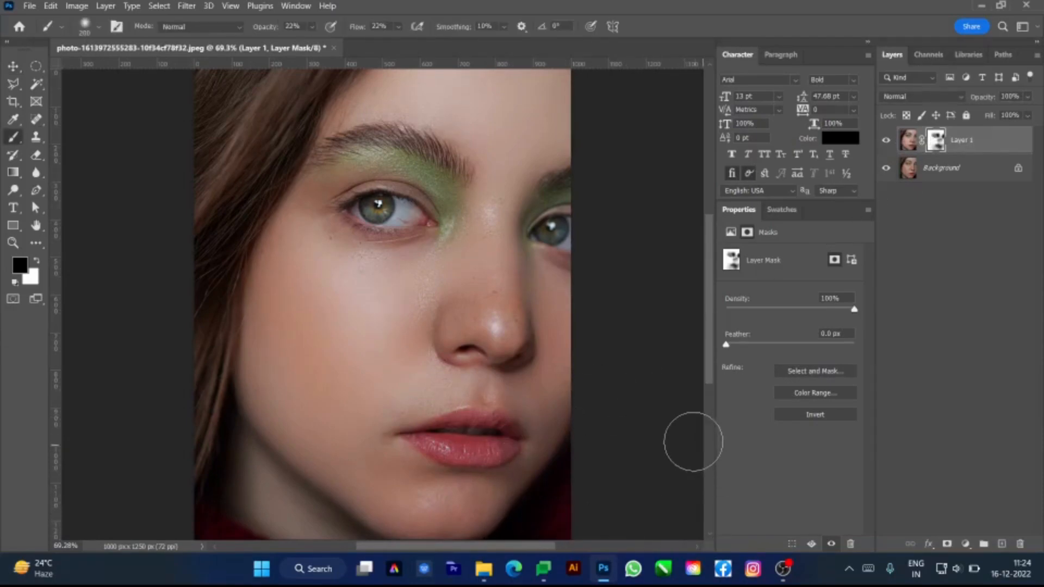
key(v)
scroll(608, 433, down, 5)
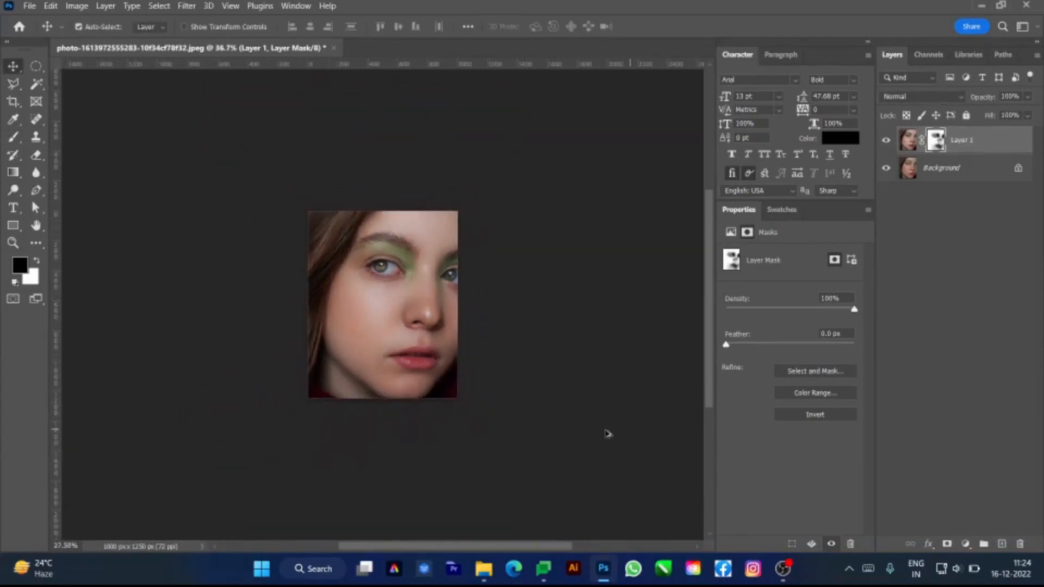
scroll(577, 430, up, 1)
key(Tab)
key(ctrl+1)
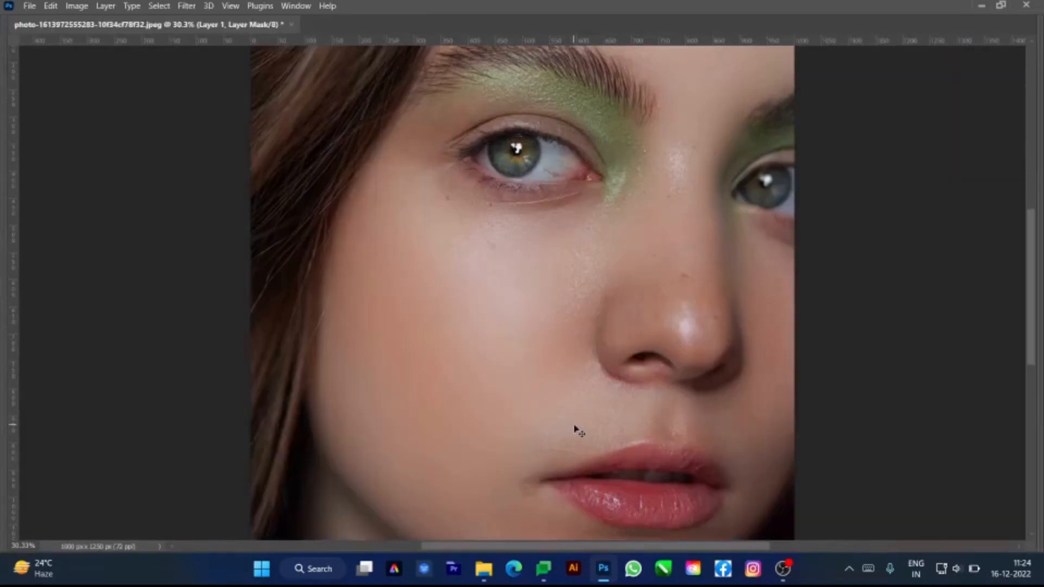
Step: Bring back the hidden interface panels and enlarge the mask brush over the nose area
drag(653, 265, 604, 273)
key(Tab)
scroll(601, 270, down, 2)
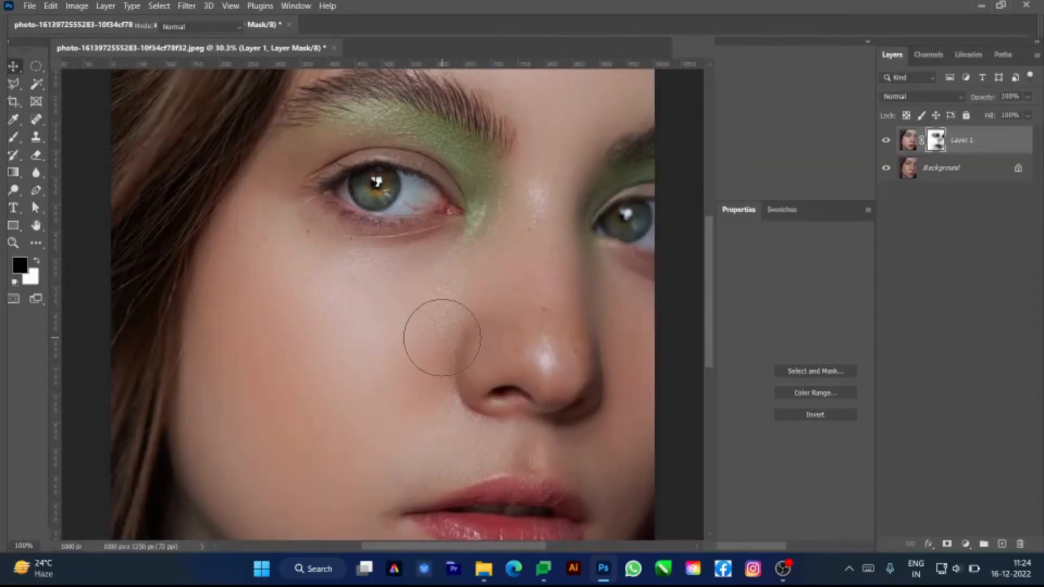
drag(506, 376, 551, 360)
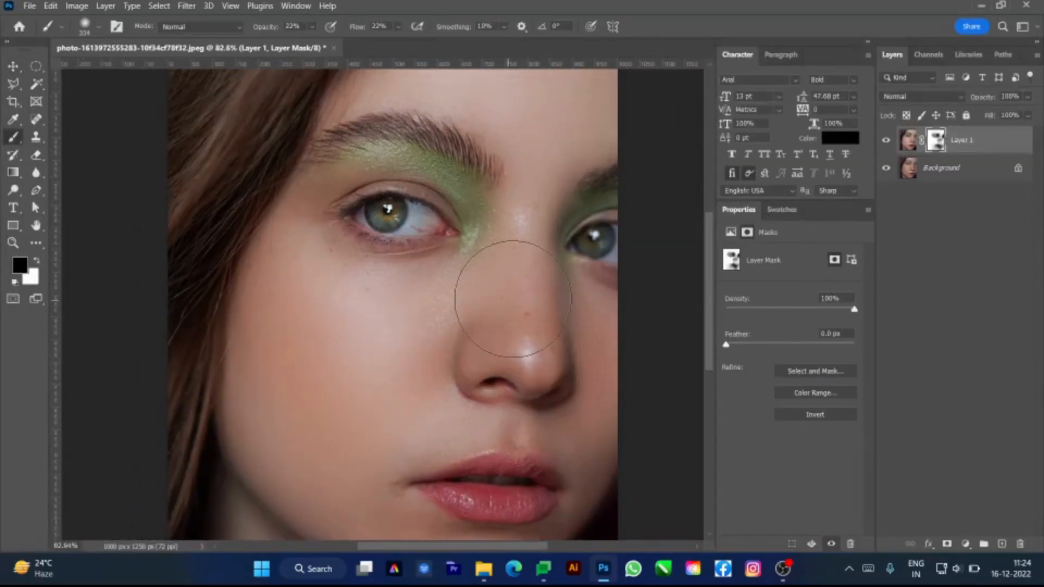
Step: With the Move tool, deselect the layer and examine the whole retouched portrait with the interface panels hidden
key(v)
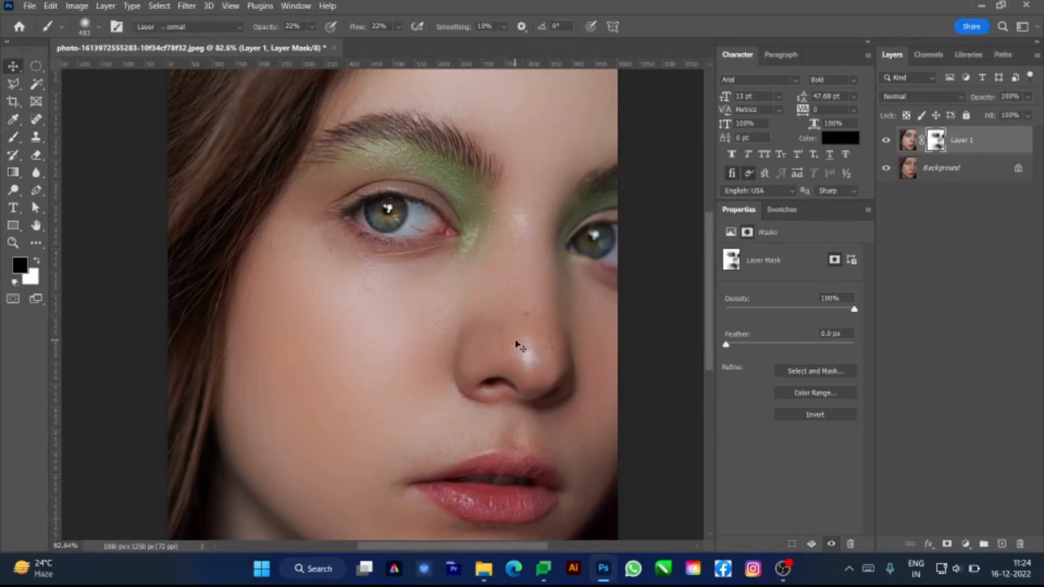
scroll(520, 346, down, 3)
scroll(519, 346, down, 2)
scroll(519, 347, up, 2)
scroll(519, 346, down, 1)
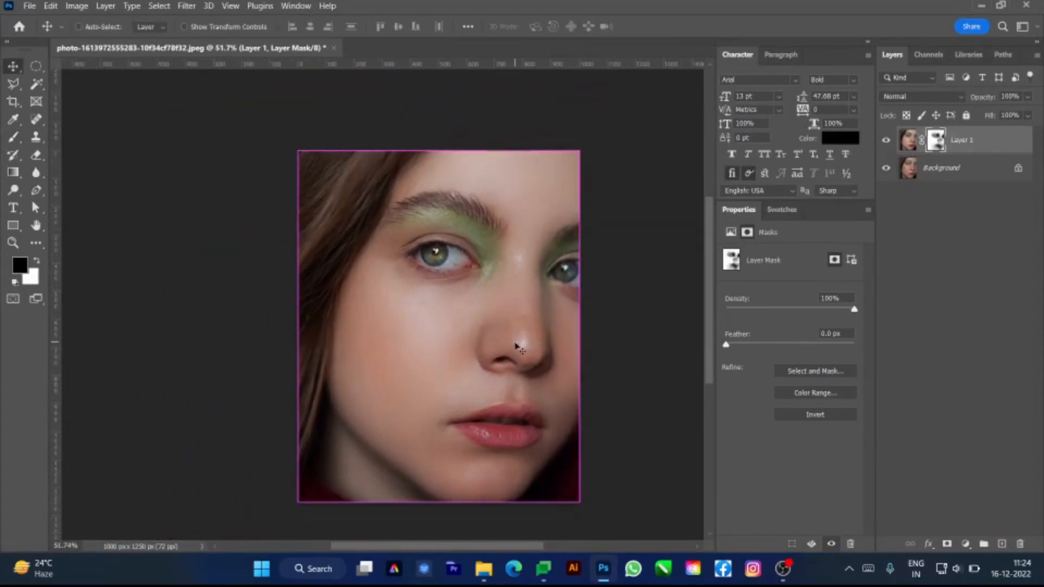
scroll(606, 356, down, 1)
click(615, 358)
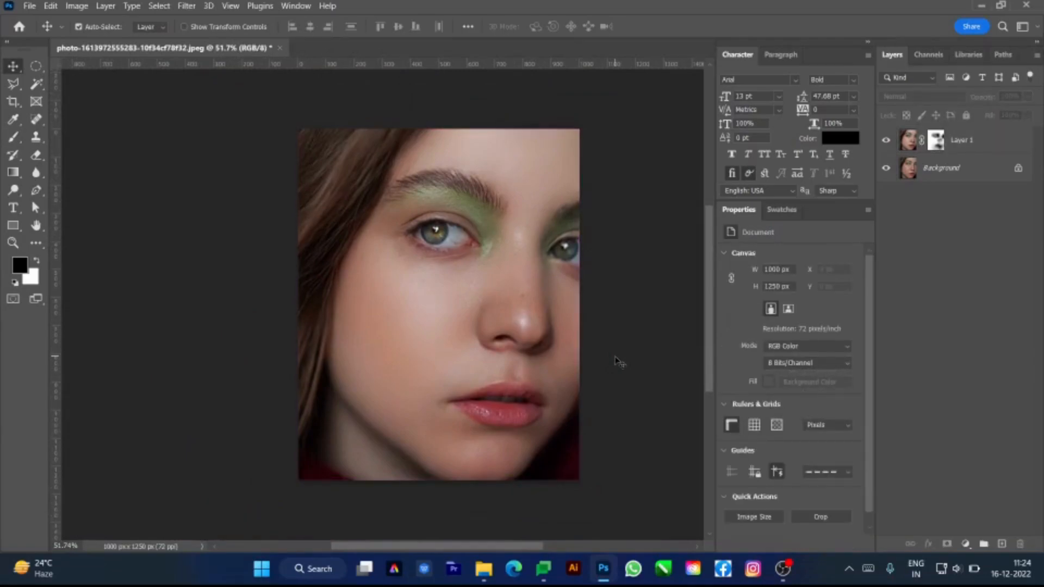
key(Tab)
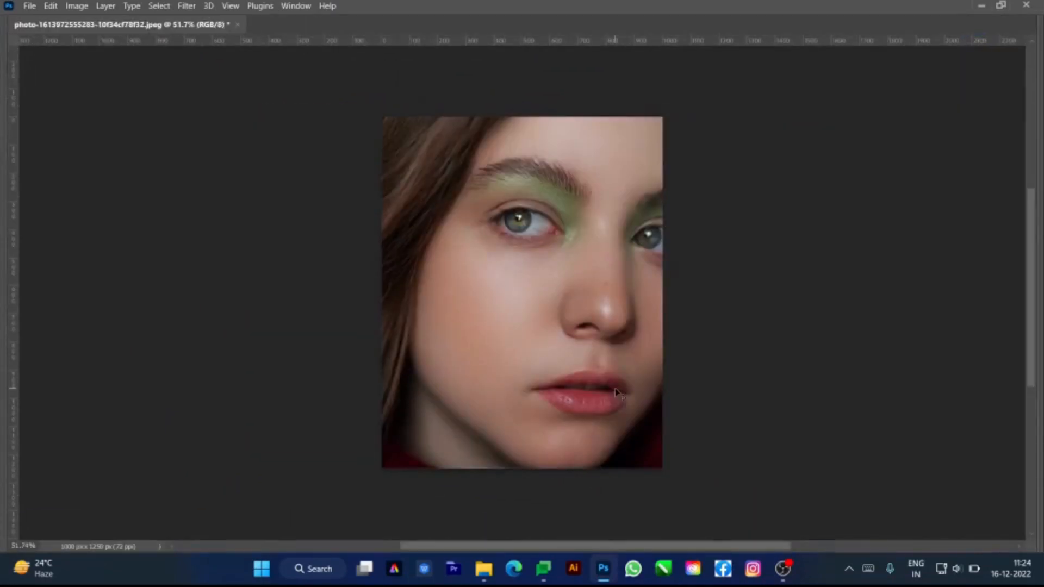
scroll(618, 392, up, 2)
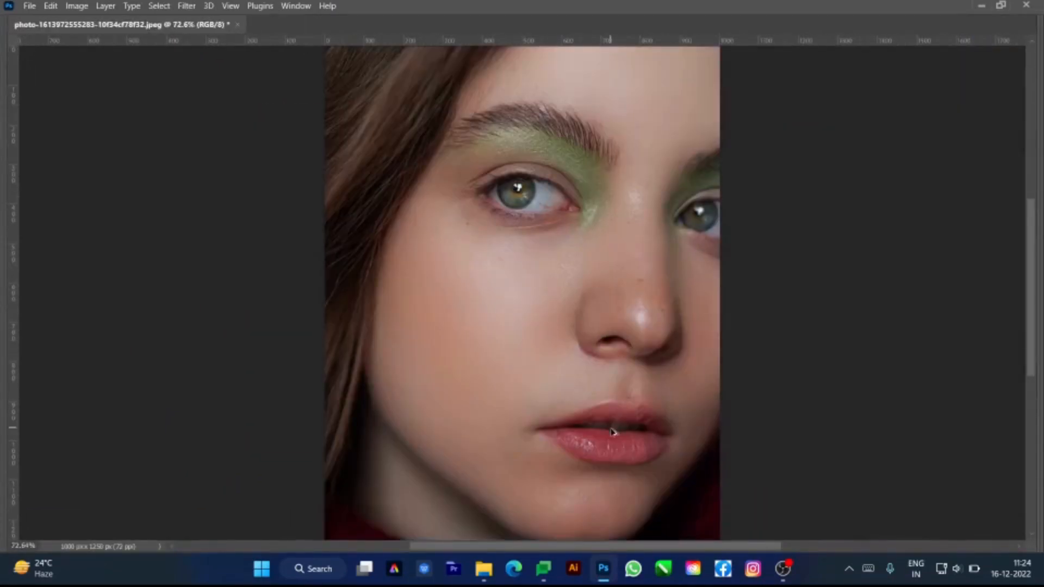